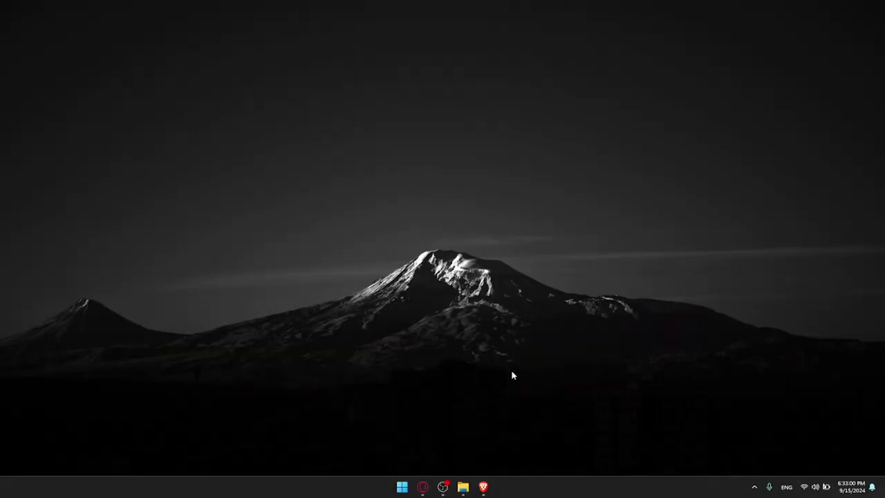
Launch Brave from the taskbar to get a new browser window
{"action": "left_click", "coordinate": [483, 486]}
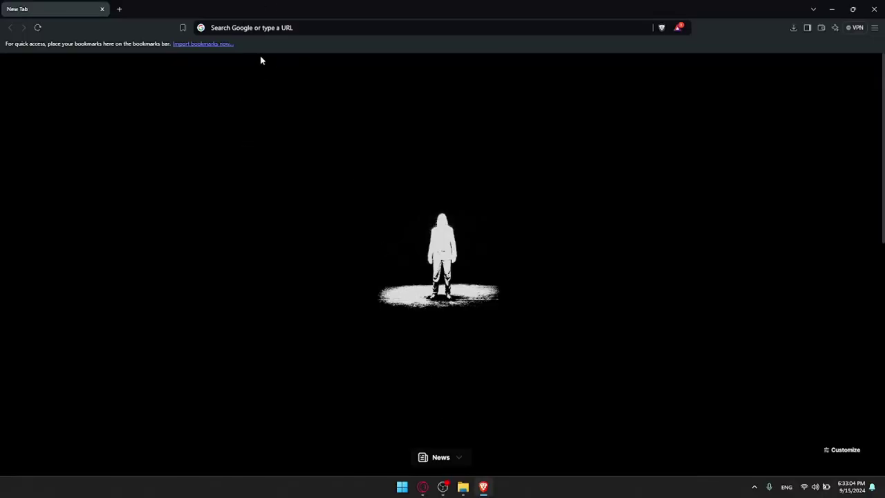
Go to airtable.com in the private window, fixing the mistyped address
{"action": "left_click", "coordinate": [232, 25]}
{"action": "type", "text": "airtable.c"}
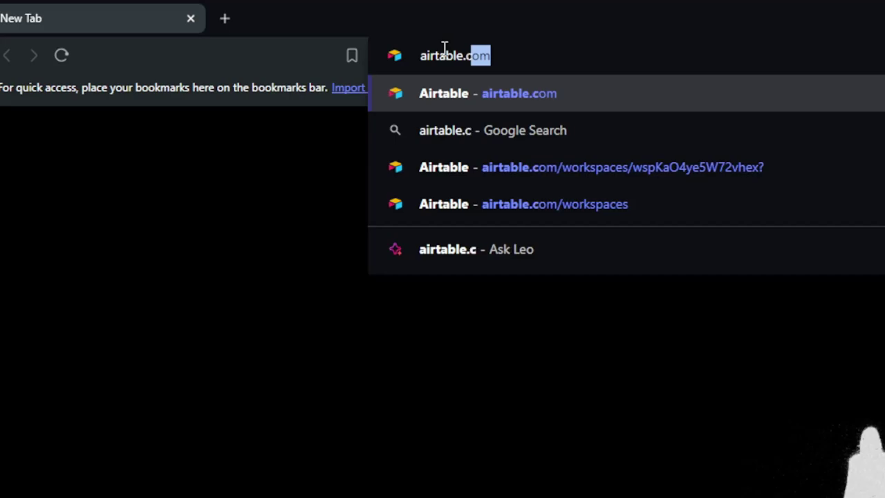
{"action": "key", "text": "Return"}
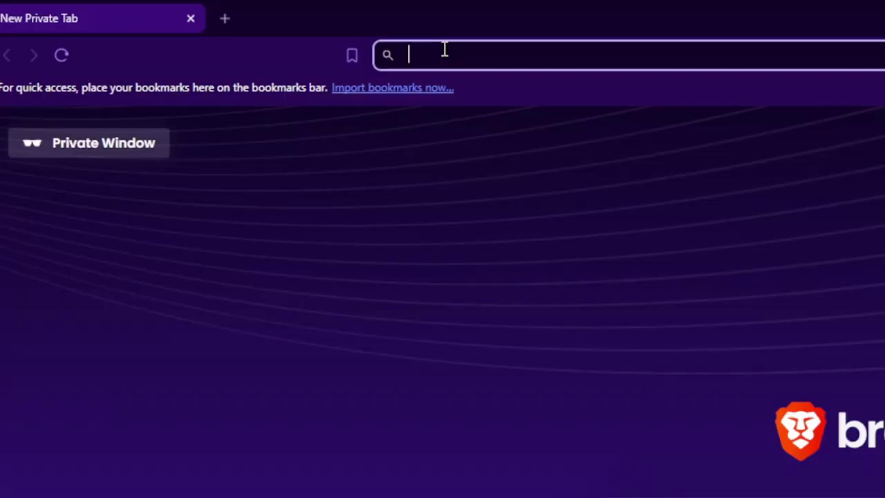
{"action": "type", "text": "ari"}
{"action": "key", "text": "BackSpace"}
{"action": "key", "text": "BackSpace"}
{"action": "type", "text": "ir"}
{"action": "key", "text": "Return"}
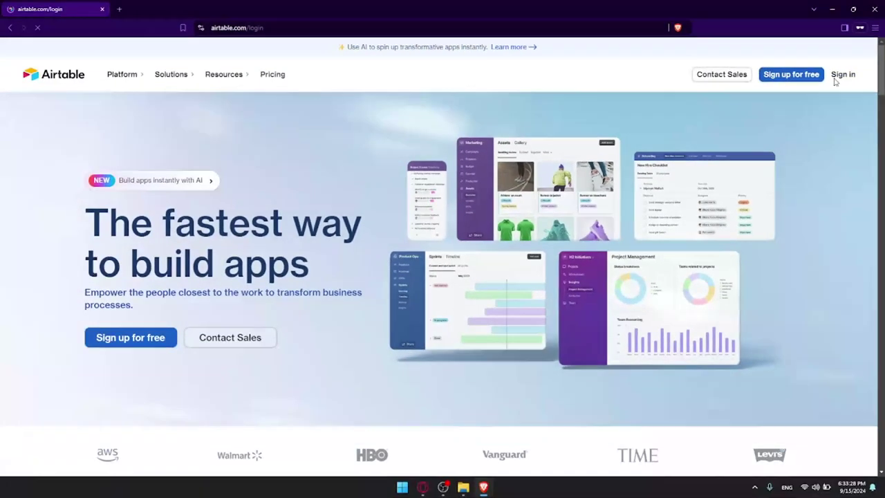
Visit Airtable's sign-in and create-account pages, then close the private window
{"action": "left_click", "coordinate": [798, 152]}
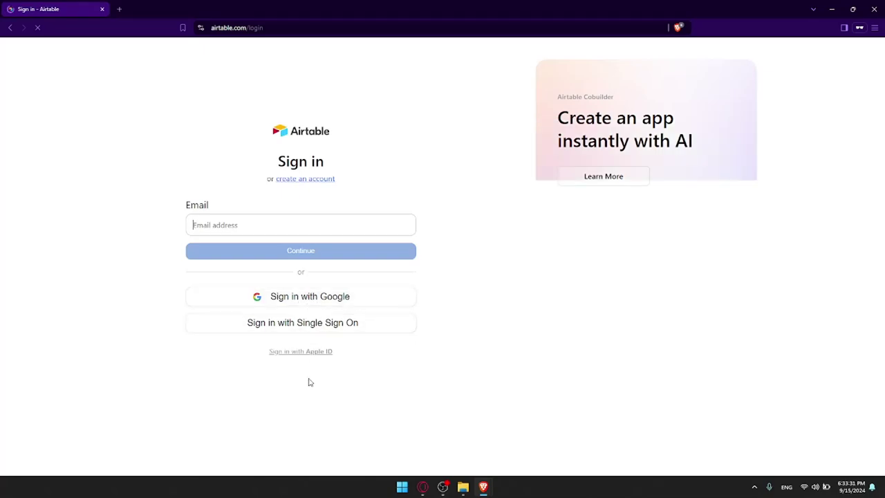
{"action": "left_click", "coordinate": [317, 183]}
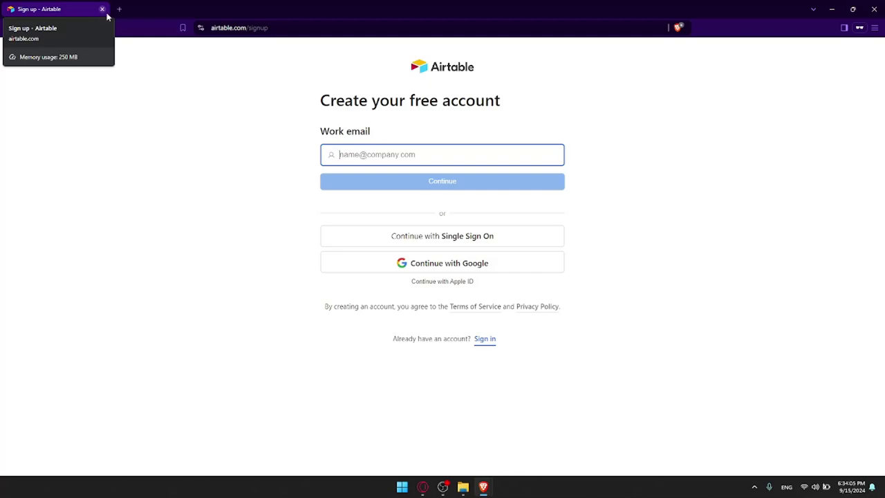
{"action": "left_click", "coordinate": [259, 131]}
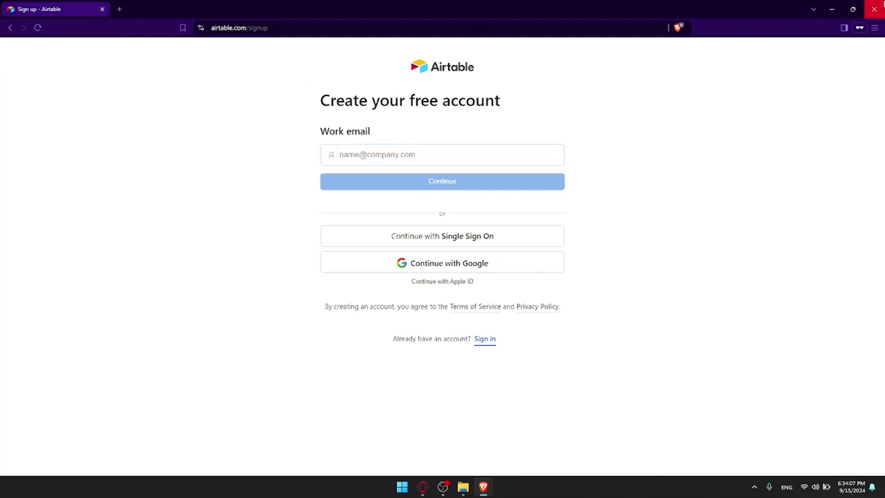
{"action": "left_click", "coordinate": [875, 8]}
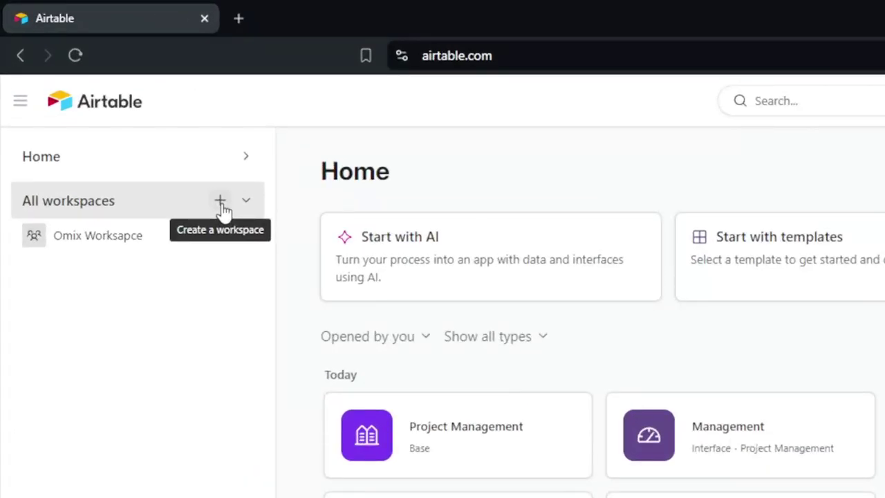
Create a workspace named test, then delete it
{"action": "left_click", "coordinate": [220, 201]}
{"action": "key", "text": "BackSpace"}
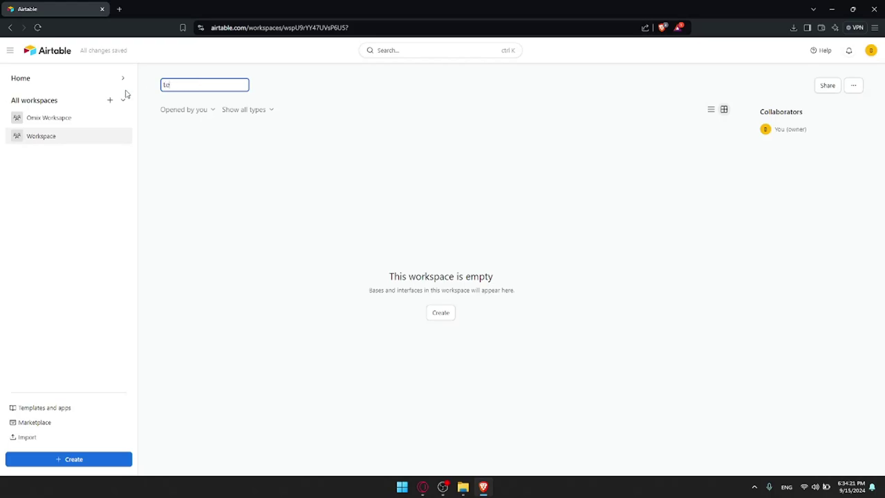
{"action": "type", "text": "test"}
{"action": "key", "text": "Return"}
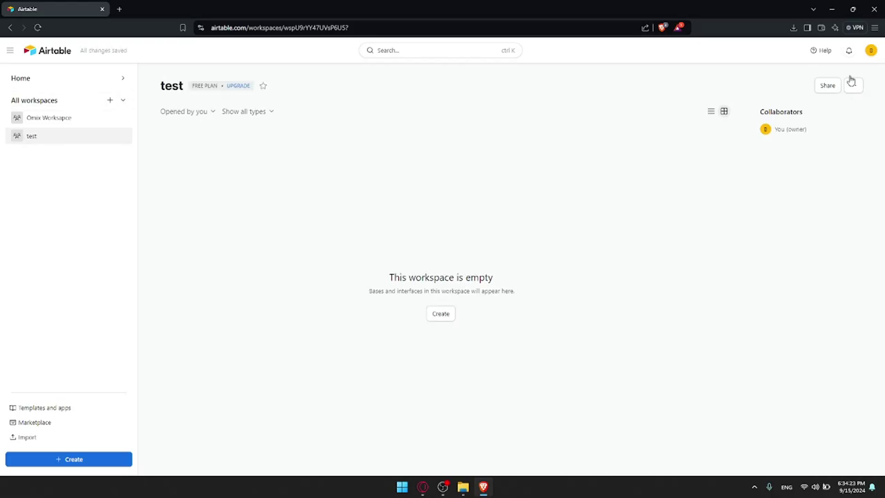
{"action": "left_click", "coordinate": [854, 90]}
{"action": "left_click", "coordinate": [799, 167]}
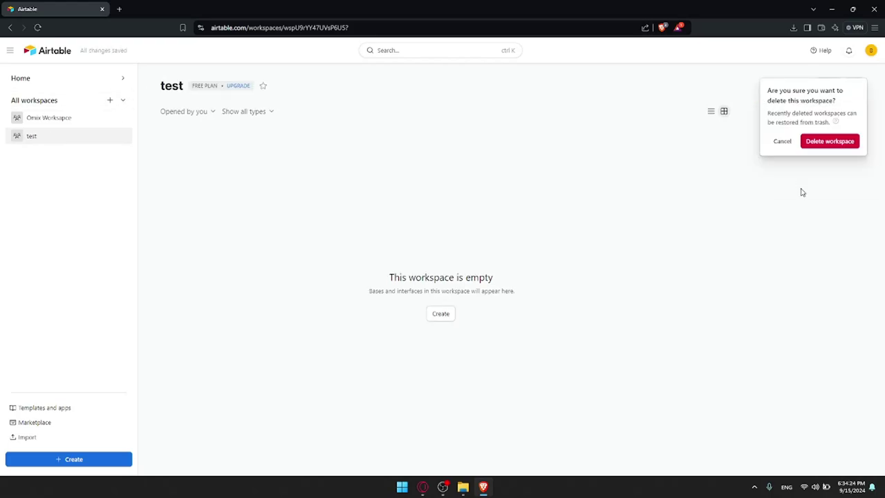
{"action": "left_click", "coordinate": [821, 138]}
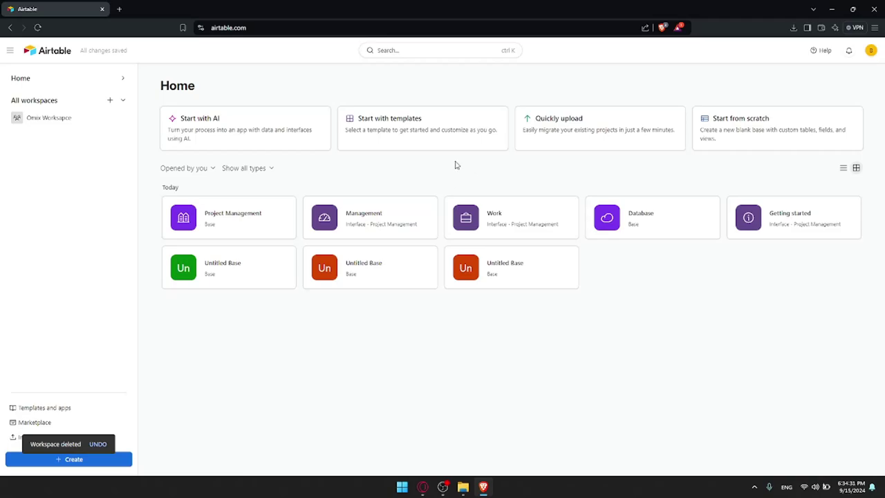
Create a blank Untitled Base from scratch, delete it, and bring up the import choices
{"action": "left_click", "coordinate": [755, 130]}
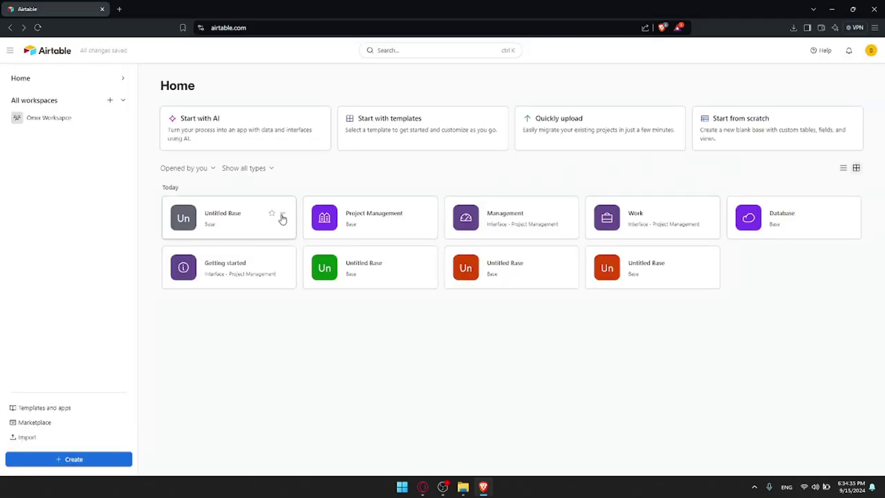
{"action": "left_click", "coordinate": [283, 213]}
{"action": "left_click", "coordinate": [314, 353]}
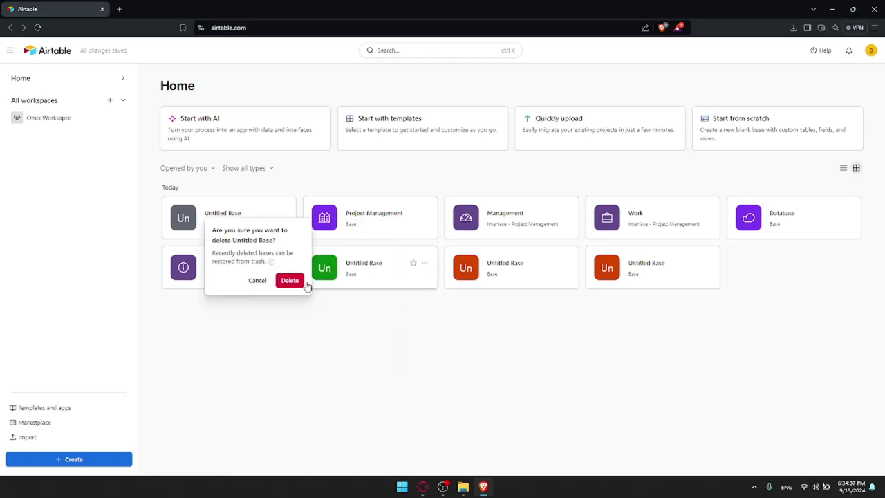
{"action": "left_click", "coordinate": [289, 279]}
{"action": "left_click", "coordinate": [584, 119]}
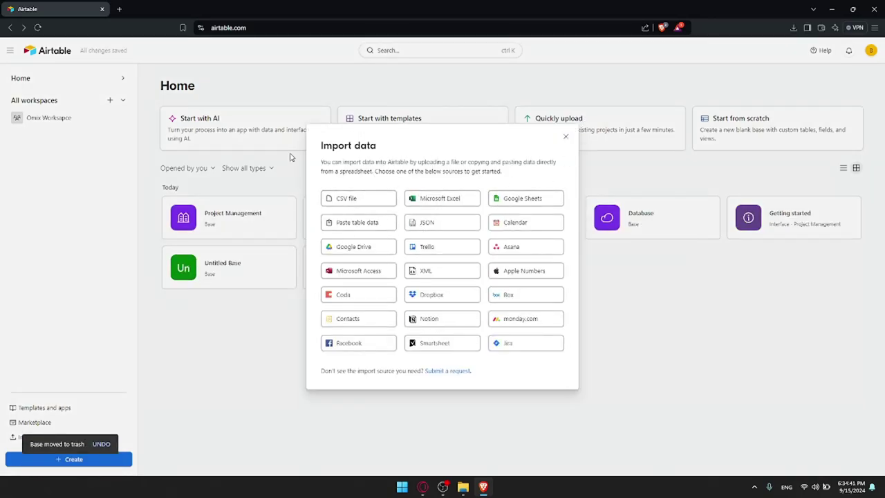
{"action": "left_click", "coordinate": [456, 372]}
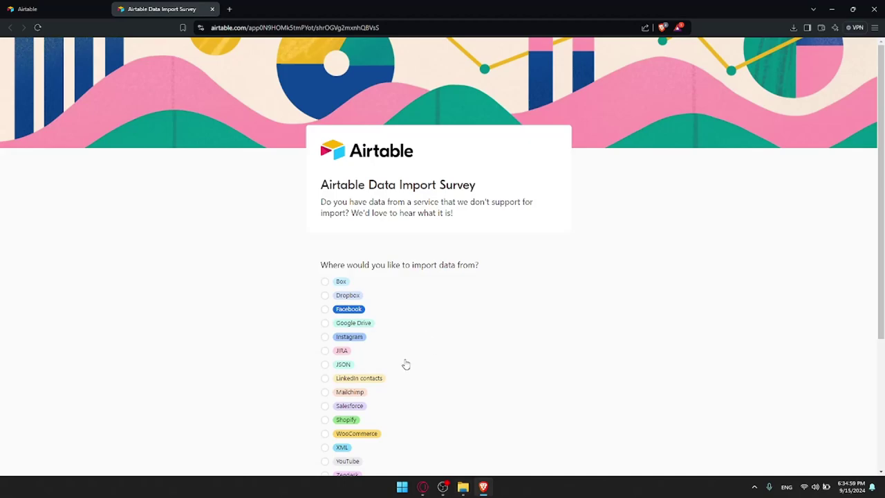
{"action": "scroll", "coordinate": [405, 364], "scroll_direction": "down", "scroll_amount": 1}
{"action": "scroll", "coordinate": [334, 235], "scroll_direction": "down", "scroll_amount": 1}
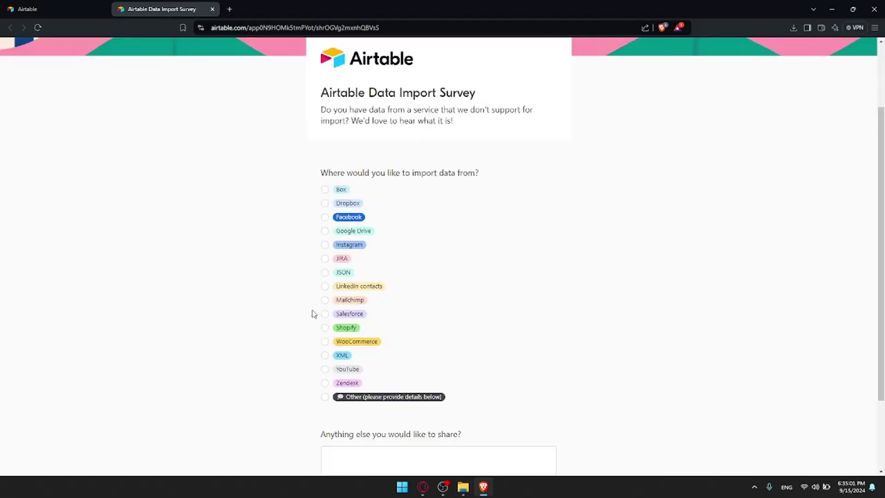
{"action": "scroll", "coordinate": [373, 240], "scroll_direction": "down", "scroll_amount": 1}
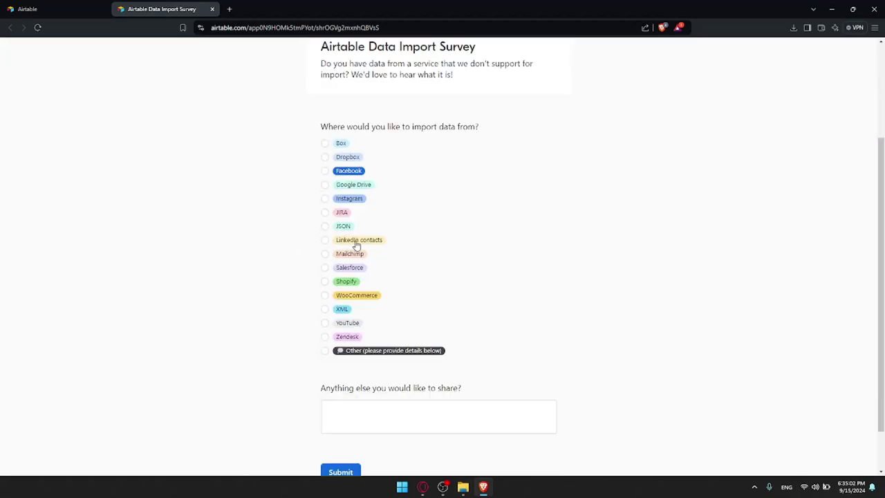
{"action": "left_click", "coordinate": [326, 351]}
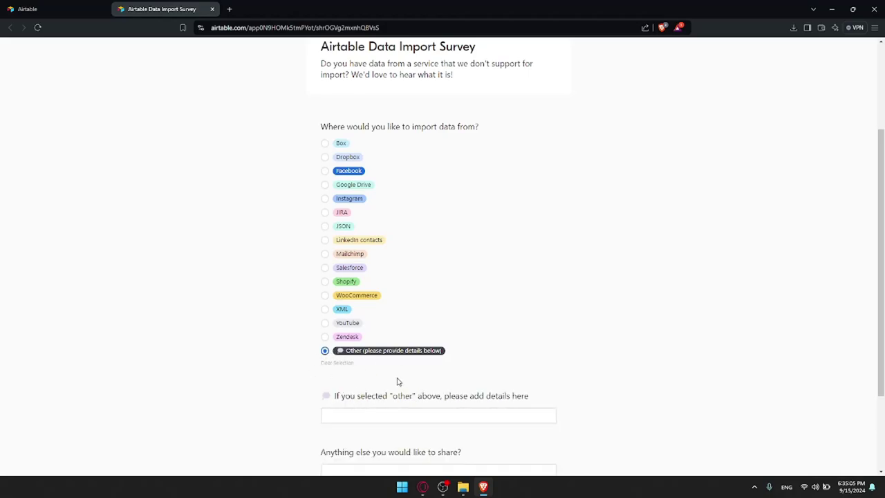
{"action": "left_click", "coordinate": [379, 412]}
{"action": "type", "text": "gygjghk"}
{"action": "scroll", "coordinate": [377, 408], "scroll_direction": "down", "scroll_amount": 2}
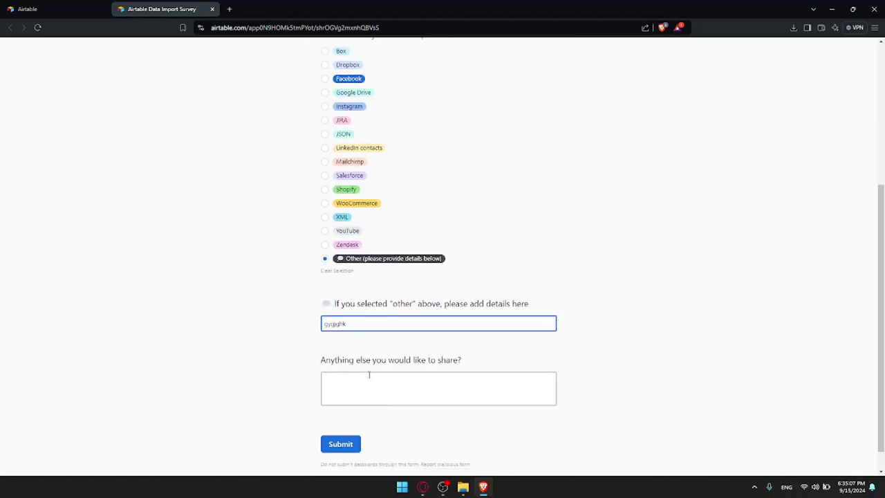
{"action": "left_click", "coordinate": [369, 379]}
{"action": "type", "text": "gkgfh"}
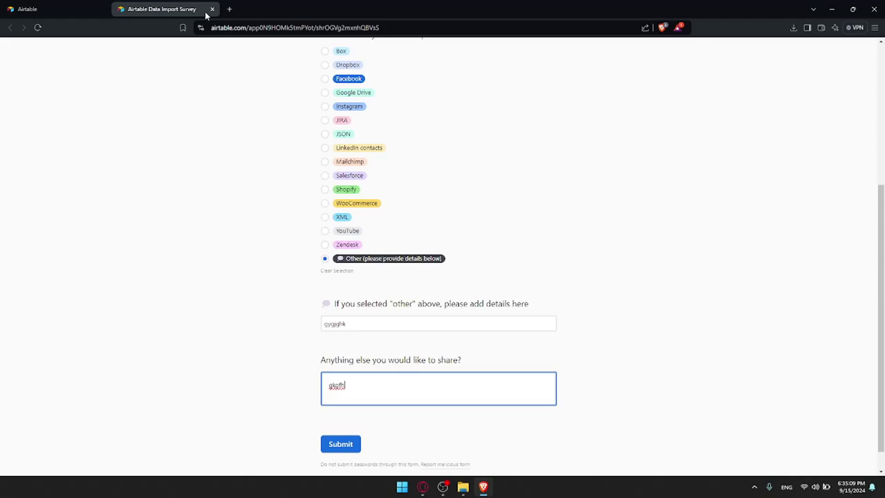
{"action": "left_click", "coordinate": [212, 9]}
{"action": "left_click", "coordinate": [482, 88]}
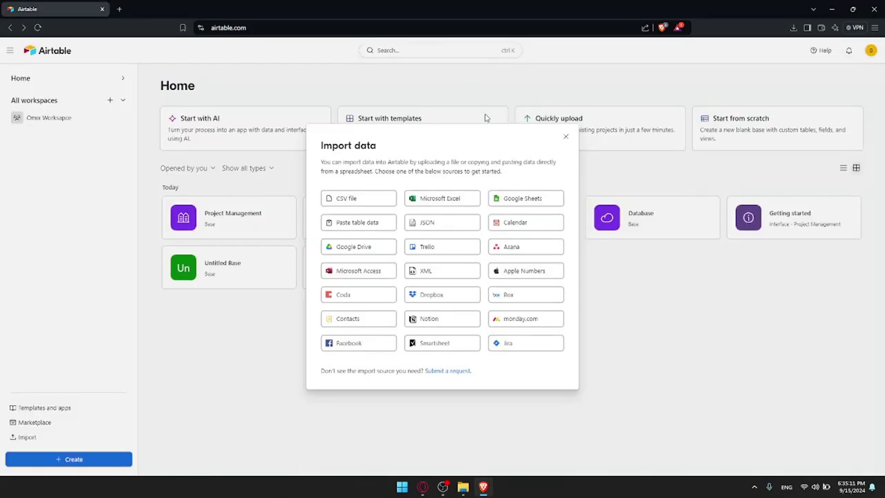
Close the import choices and open the complete templates gallery page
{"action": "left_click", "coordinate": [561, 135]}
{"action": "left_click", "coordinate": [383, 141]}
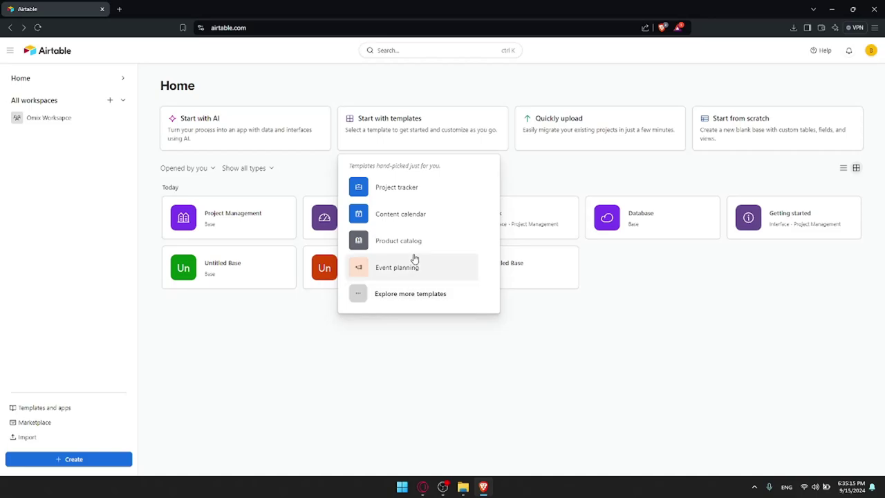
{"action": "left_click", "coordinate": [406, 293]}
{"action": "scroll", "coordinate": [431, 237], "scroll_direction": "down", "scroll_amount": 10}
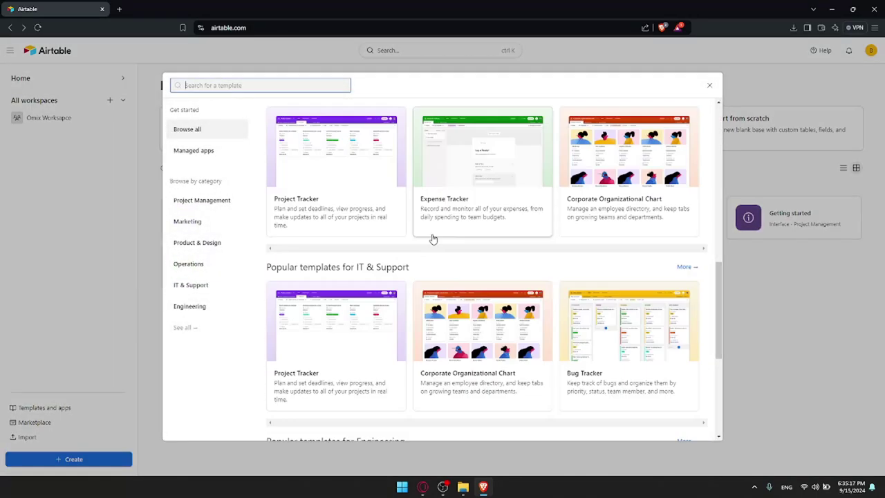
{"action": "left_click", "coordinate": [487, 391]}
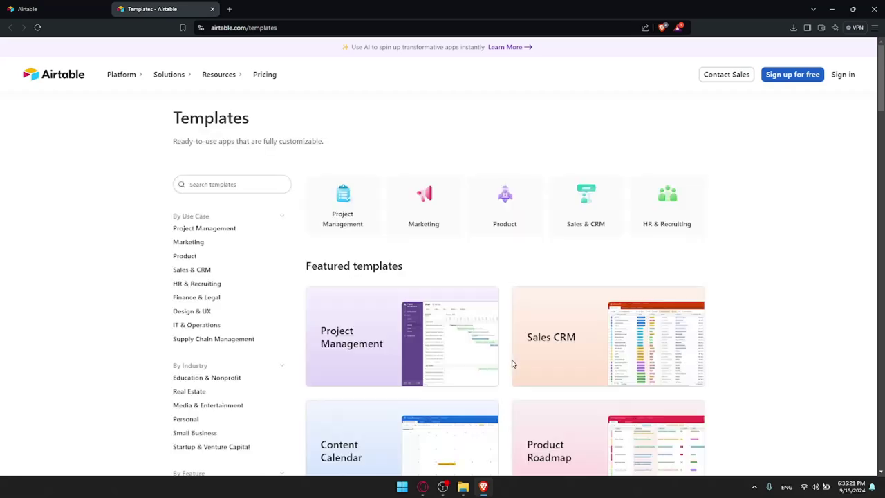
Scroll through the templates page, loading more template categories twice
{"action": "scroll", "coordinate": [637, 216], "scroll_direction": "down", "scroll_amount": 5}
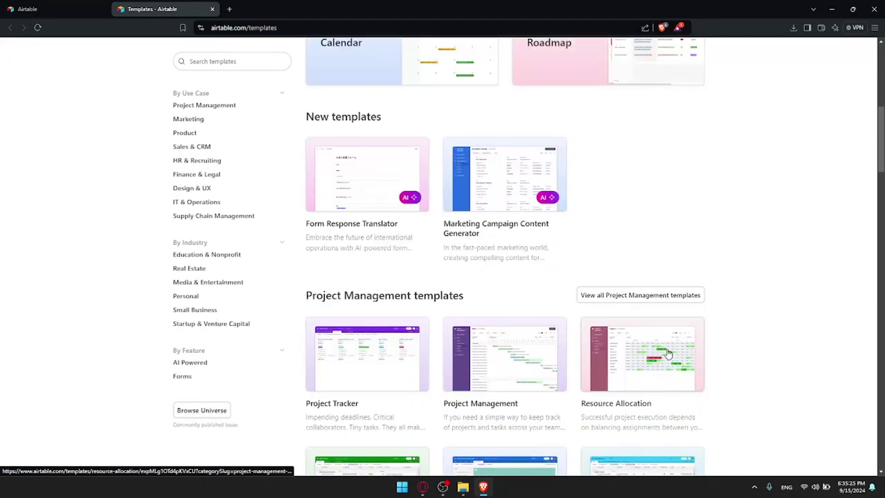
{"action": "scroll", "coordinate": [668, 336], "scroll_direction": "down", "scroll_amount": 4}
{"action": "scroll", "coordinate": [667, 336], "scroll_direction": "down", "scroll_amount": 5}
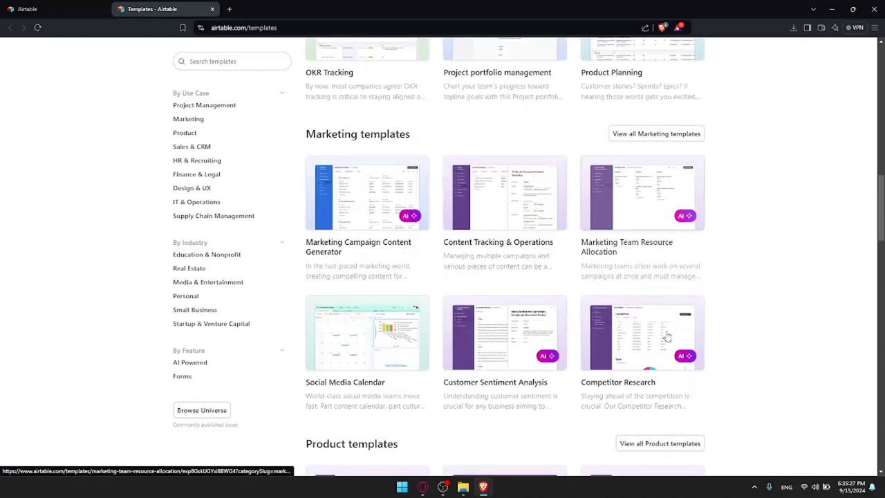
{"action": "scroll", "coordinate": [662, 323], "scroll_direction": "down", "scroll_amount": 5}
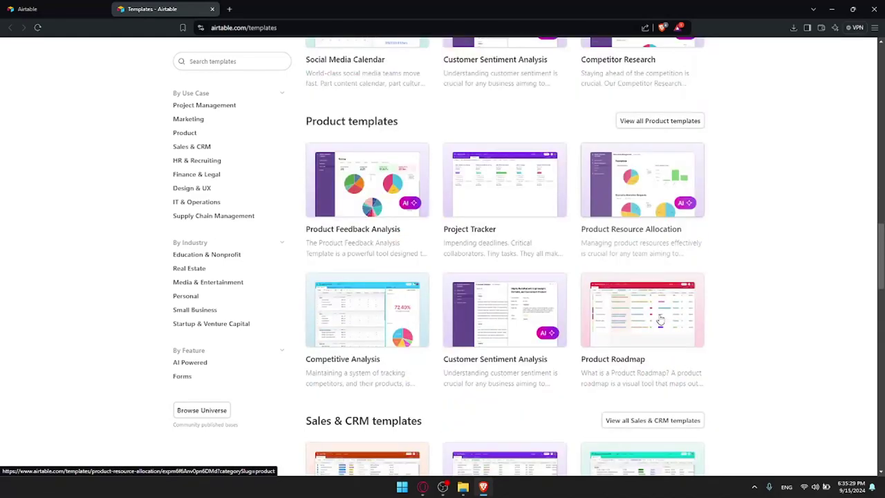
{"action": "scroll", "coordinate": [657, 320], "scroll_direction": "down", "scroll_amount": 5}
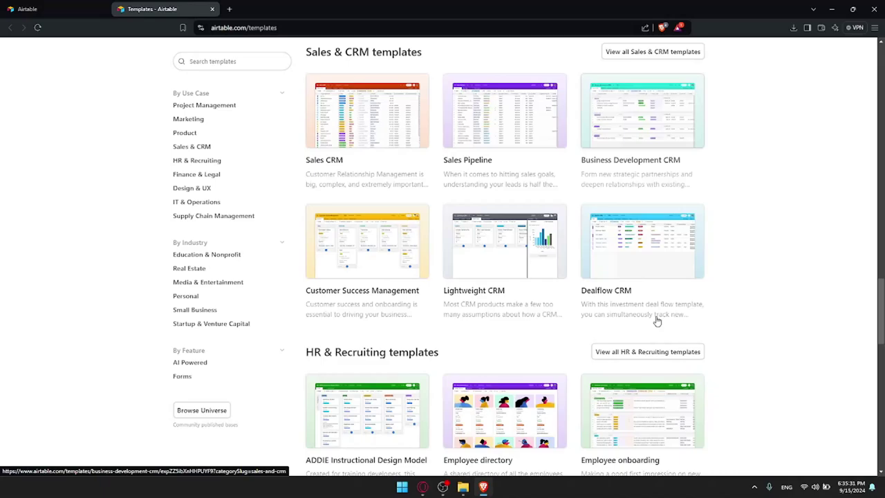
{"action": "scroll", "coordinate": [654, 323], "scroll_direction": "down", "scroll_amount": 11}
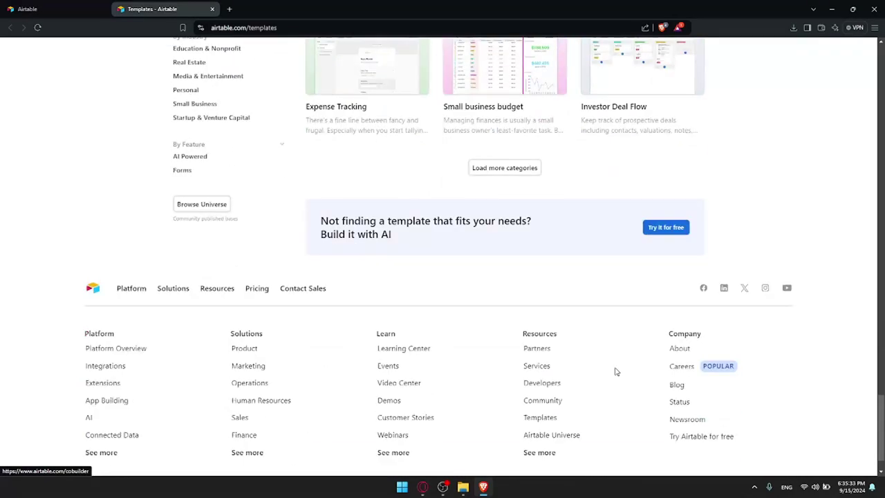
{"action": "left_click", "coordinate": [509, 163]}
{"action": "scroll", "coordinate": [509, 165], "scroll_direction": "down", "scroll_amount": 20}
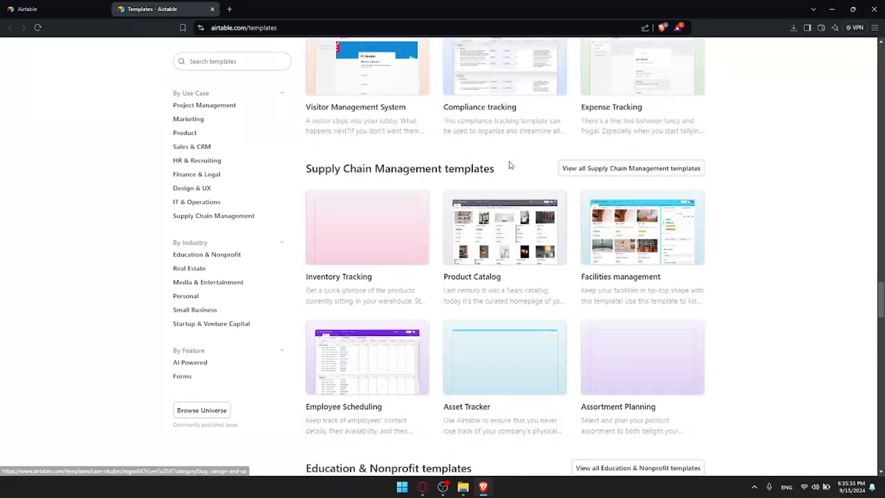
{"action": "scroll", "coordinate": [531, 415], "scroll_direction": "down", "scroll_amount": 15}
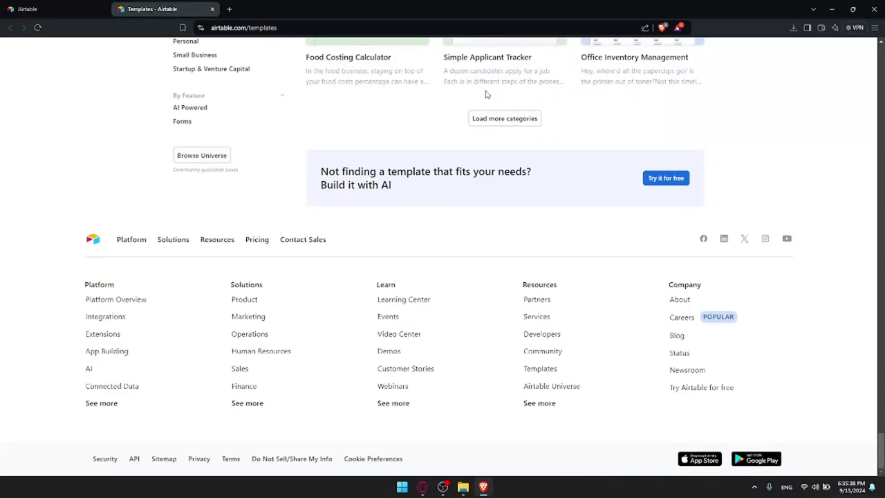
{"action": "left_click", "coordinate": [504, 118]}
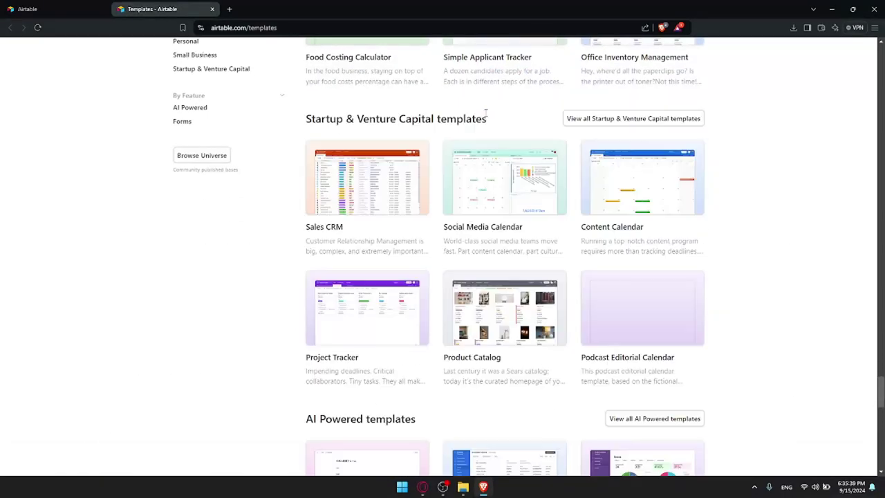
{"action": "scroll", "coordinate": [486, 118], "scroll_direction": "up", "scroll_amount": 15}
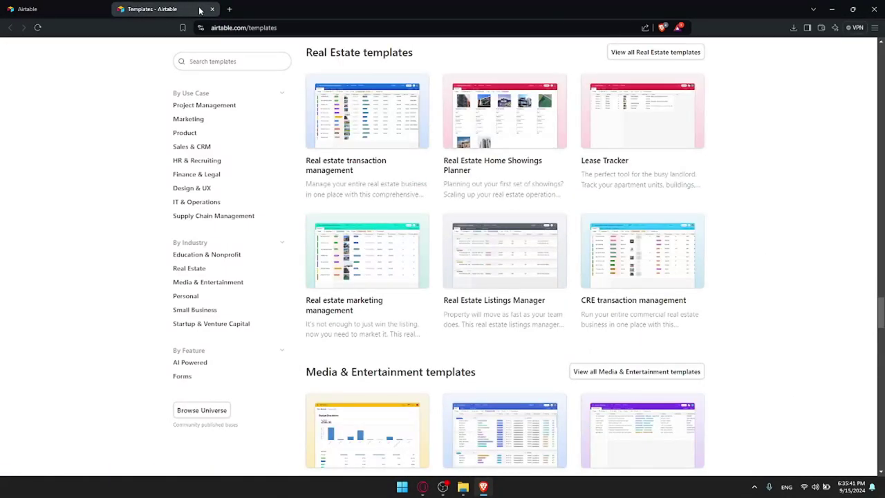
Close the templates tab and template browser, then open the Start with AI builder
{"action": "left_click", "coordinate": [212, 9]}
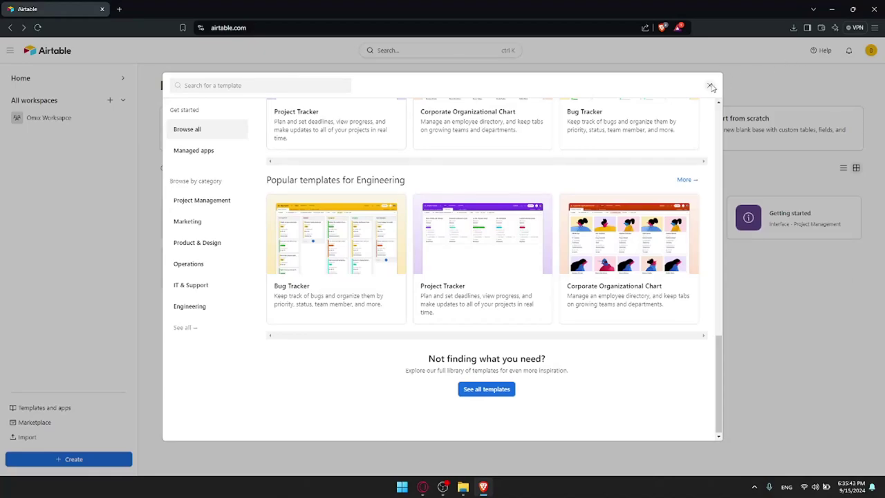
{"action": "left_click", "coordinate": [709, 86]}
{"action": "left_click", "coordinate": [195, 130]}
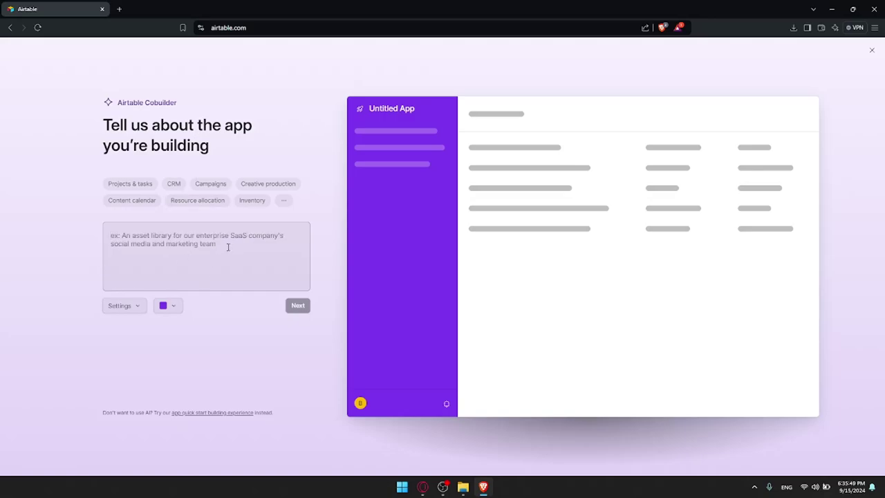
Close and reopen the AI builder, type then erase a description, and exit it
{"action": "left_click", "coordinate": [871, 50]}
{"action": "left_click", "coordinate": [196, 133]}
{"action": "type", "text": "create databas"}
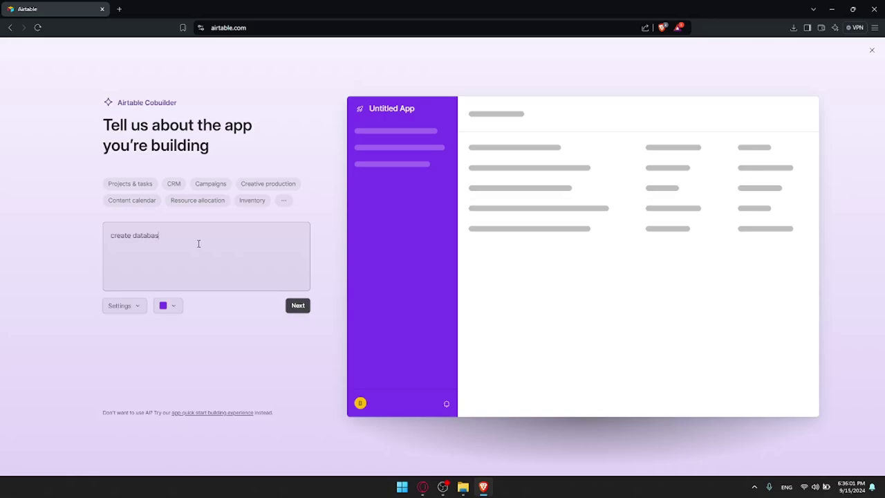
{"action": "key", "text": "BackSpace"}
{"action": "key", "text": "BackSpace"}
{"action": "key", "text": "BackSpace"}
{"action": "key", "text": "BackSpace"}
{"action": "key", "text": "BackSpace"}
{"action": "key", "text": "BackSpace"}
{"action": "key", "text": "BackSpace"}
{"action": "key", "text": "BackSpace"}
{"action": "key", "text": "BackSpace"}
{"action": "key", "text": "BackSpace"}
{"action": "key", "text": "BackSpace"}
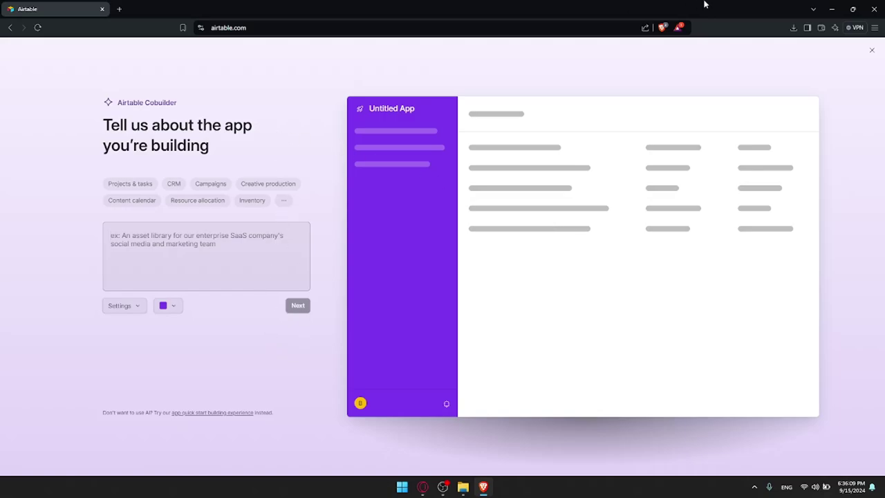
{"action": "left_click", "coordinate": [872, 49]}
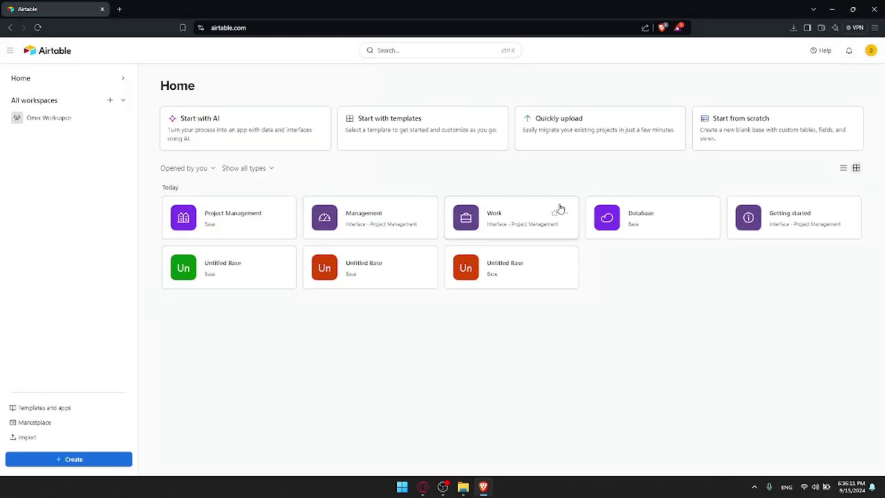
Open the Project Management base and delete its test table
{"action": "left_click", "coordinate": [196, 213]}
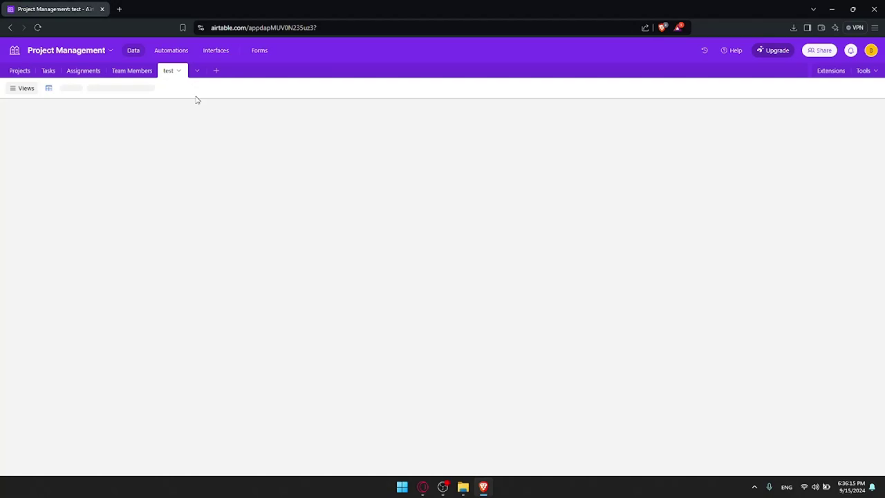
{"action": "left_click", "coordinate": [179, 70]}
{"action": "left_click", "coordinate": [105, 270]}
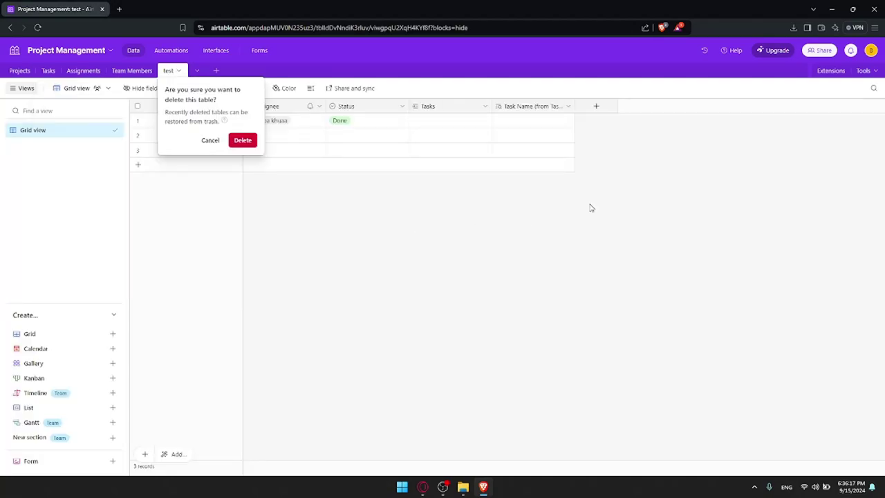
{"action": "left_click", "coordinate": [242, 140]}
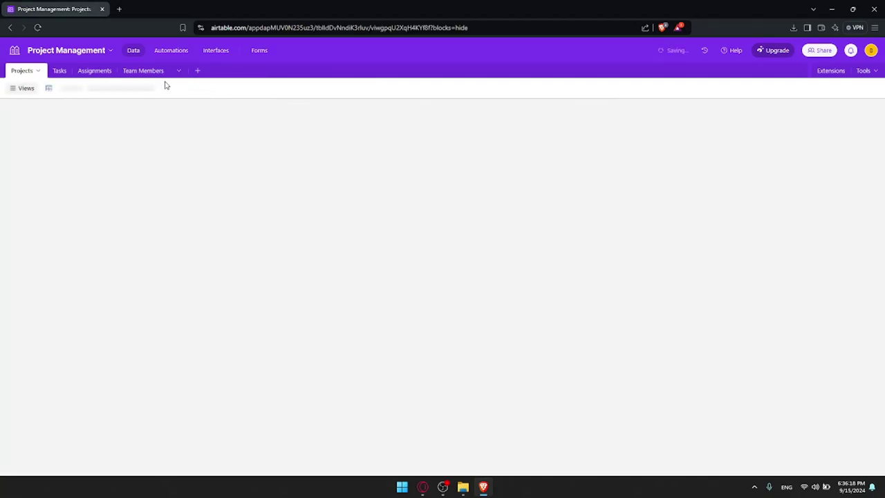
Cycle through the Projects, Tasks, Assignments and Team Members tables
{"action": "left_click", "coordinate": [49, 71]}
{"action": "left_click", "coordinate": [83, 71]}
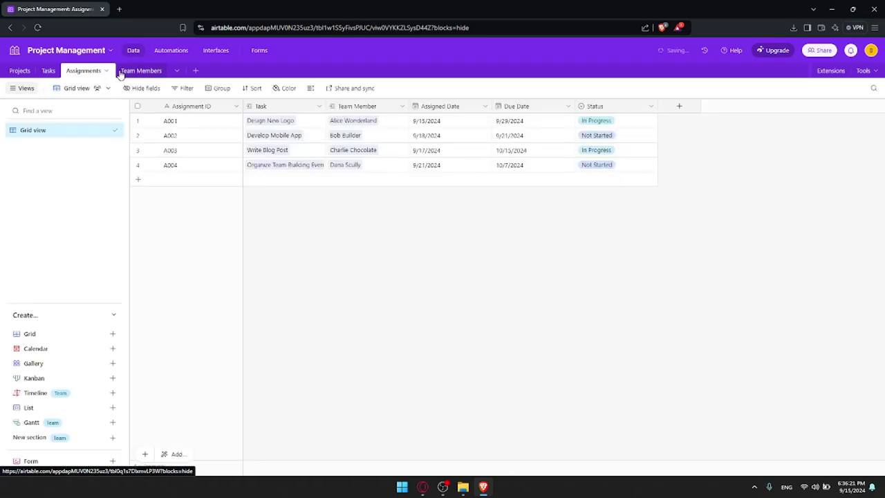
{"action": "left_click", "coordinate": [125, 71]}
{"action": "left_click", "coordinate": [17, 71]}
{"action": "left_click", "coordinate": [56, 72]}
{"action": "left_click", "coordinate": [82, 72]}
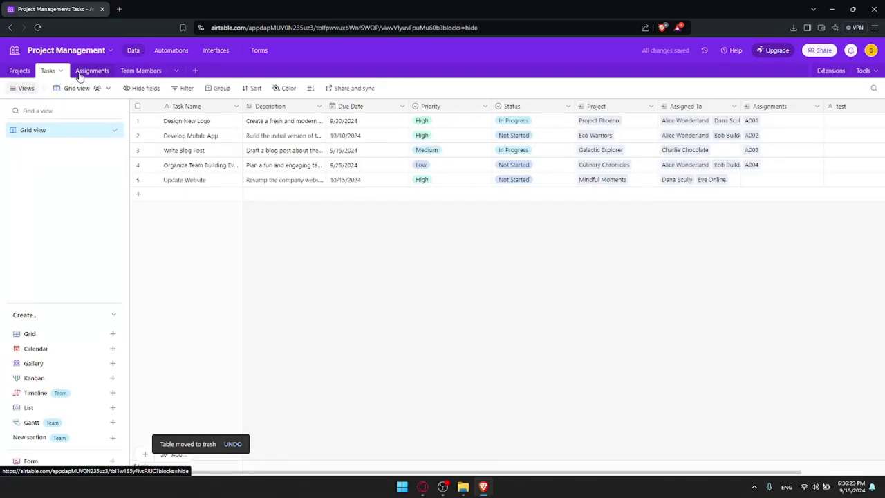
{"action": "left_click", "coordinate": [138, 71]}
{"action": "left_click", "coordinate": [19, 70]}
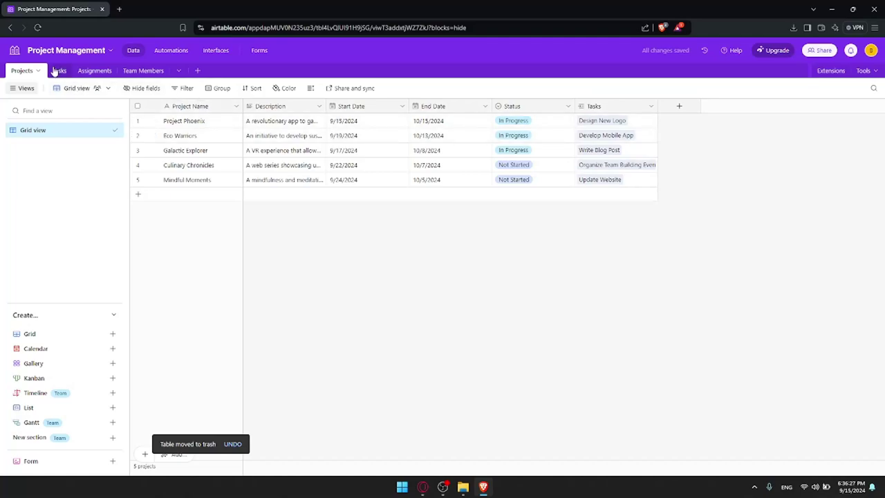
{"action": "left_click", "coordinate": [55, 71]}
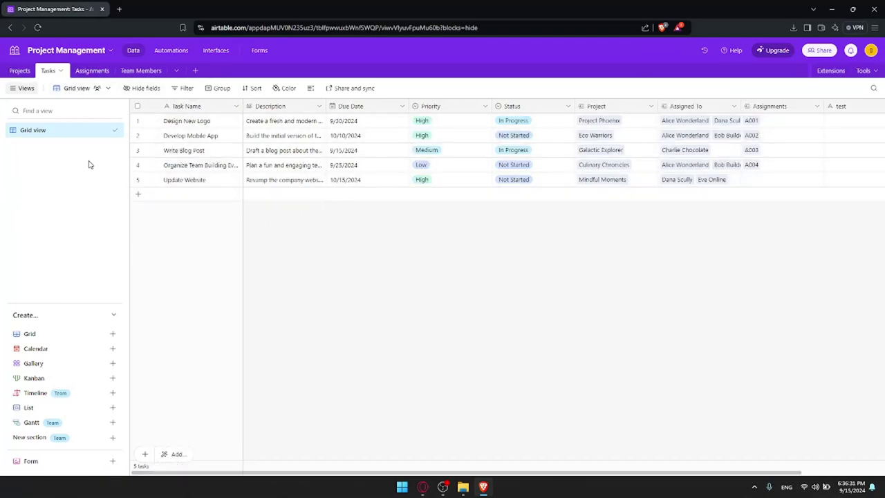
{"action": "key", "text": "ctrl+shift+["}
{"action": "key", "text": "ctrl+shift+["}
{"action": "key", "text": "ctrl+shift+["}
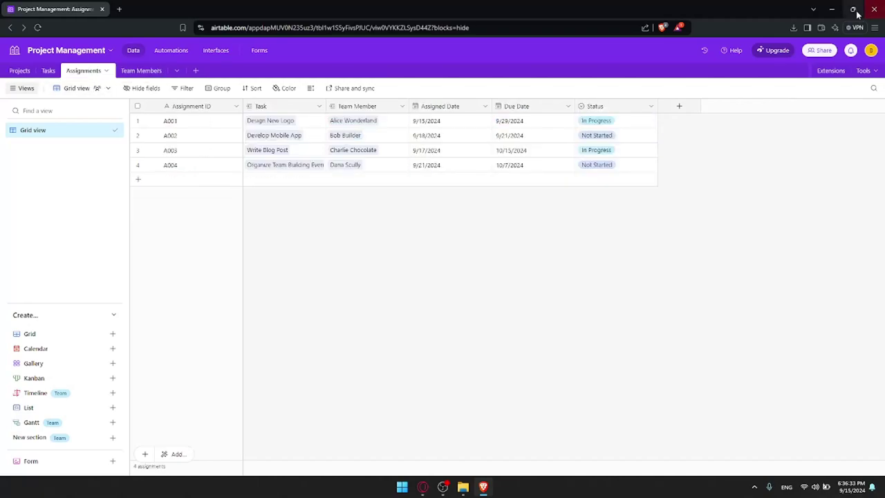
Check notifications and account settings, close the base tab, and return to Home
{"action": "left_click", "coordinate": [850, 50]}
{"action": "left_click", "coordinate": [870, 50]}
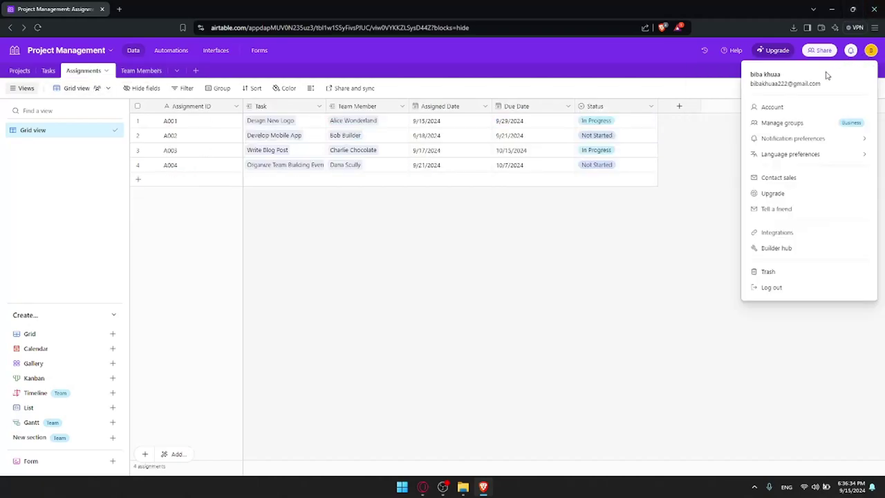
{"action": "left_click", "coordinate": [785, 108]}
{"action": "left_click", "coordinate": [28, 9]}
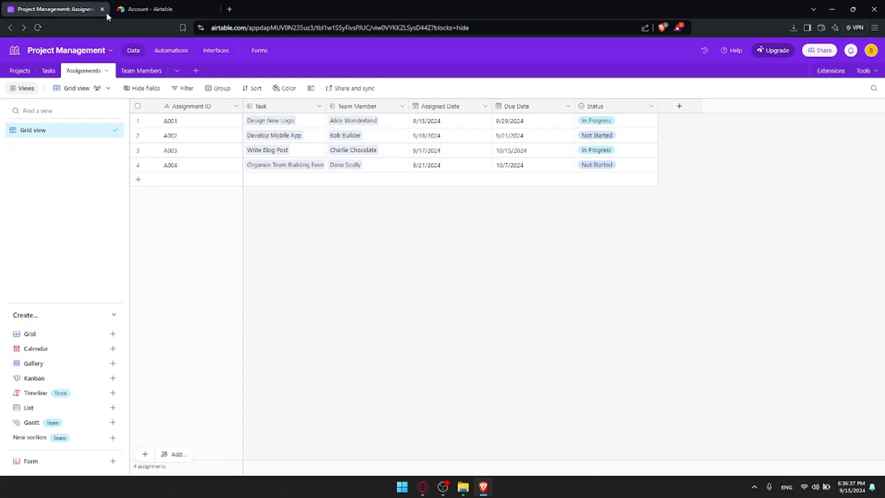
{"action": "left_click", "coordinate": [102, 9]}
{"action": "left_click", "coordinate": [61, 58]}
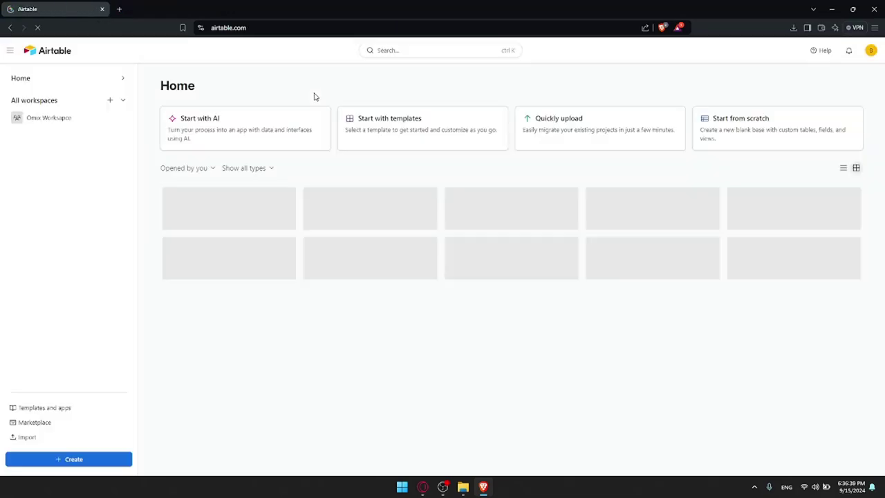
Tour the Work interface's Projects & tasks and Kanban pages, reopen Work, and return Home
{"action": "left_click", "coordinate": [339, 222]}
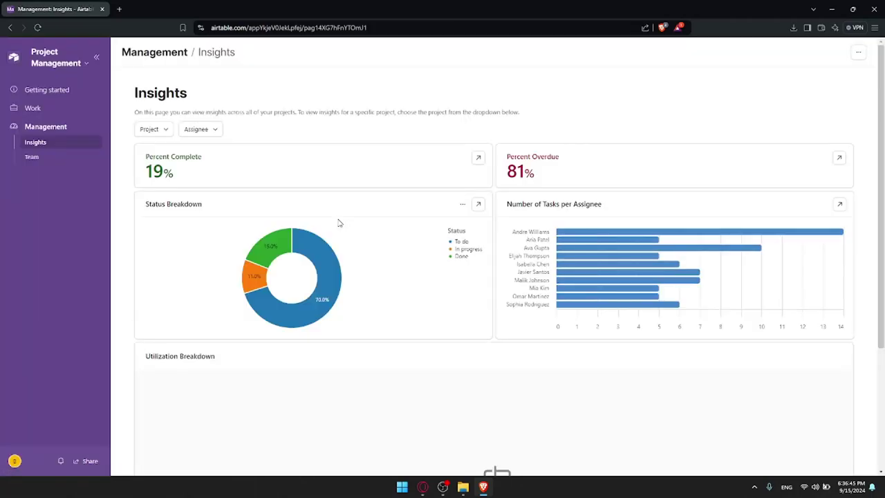
{"action": "left_click", "coordinate": [39, 109]}
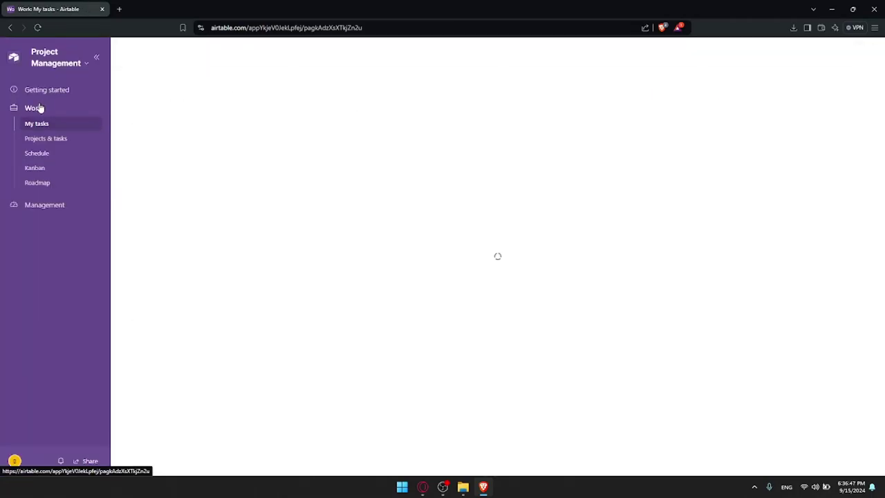
{"action": "left_click", "coordinate": [31, 142]}
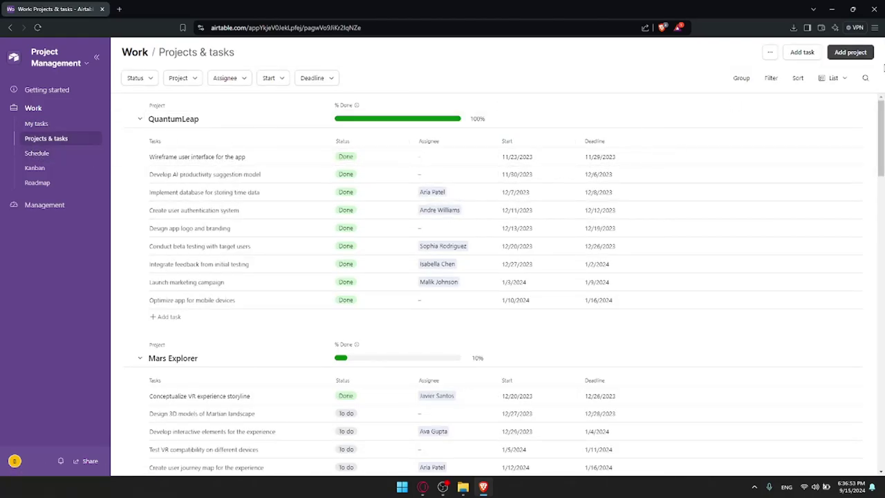
{"action": "scroll", "coordinate": [407, 146], "scroll_direction": "down", "scroll_amount": 2}
{"action": "scroll", "coordinate": [407, 146], "scroll_direction": "up", "scroll_amount": 2}
{"action": "left_click", "coordinate": [36, 169]}
{"action": "key", "text": "alt+Left"}
{"action": "key", "text": "alt+Left"}
{"action": "key", "text": "alt+Left"}
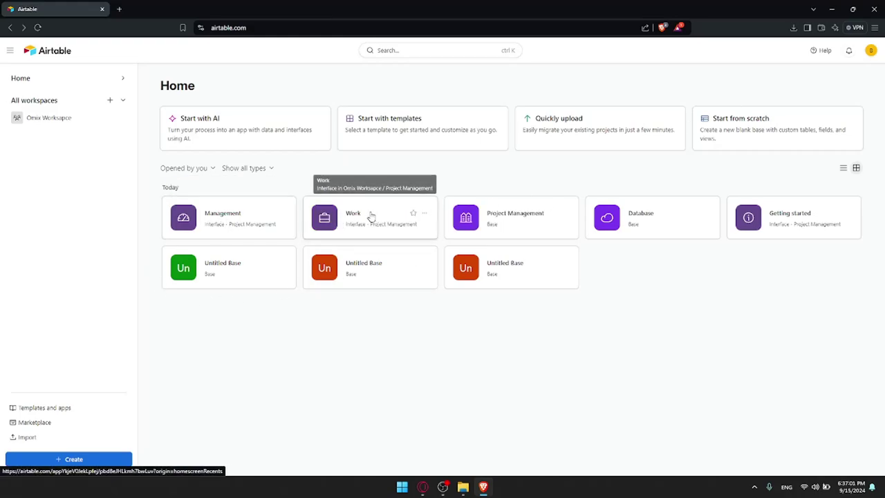
{"action": "left_click", "coordinate": [377, 220]}
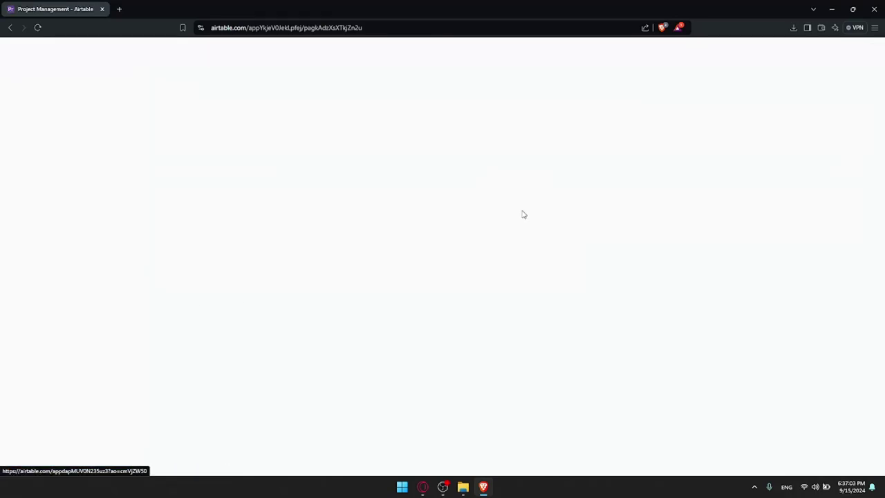
{"action": "key", "text": "alt+Left"}
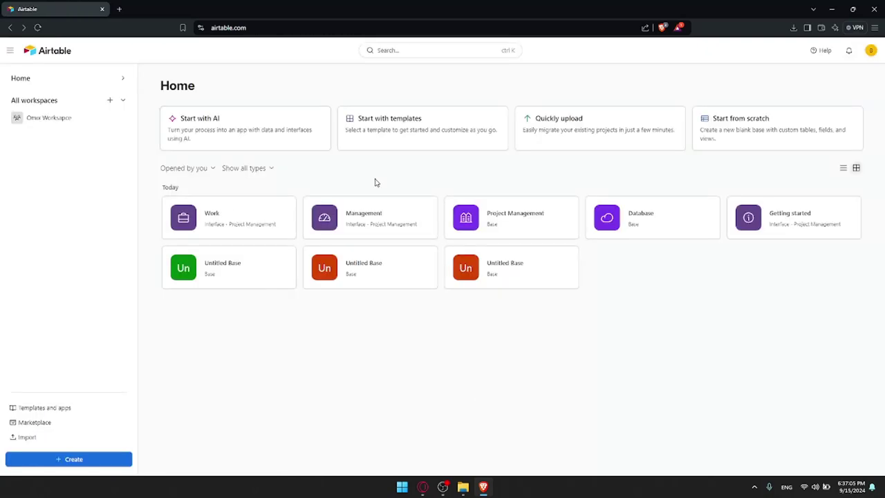
Open Project Management and view its Automations, Interfaces and Forms, ending on Assignments data
{"action": "left_click", "coordinate": [486, 214]}
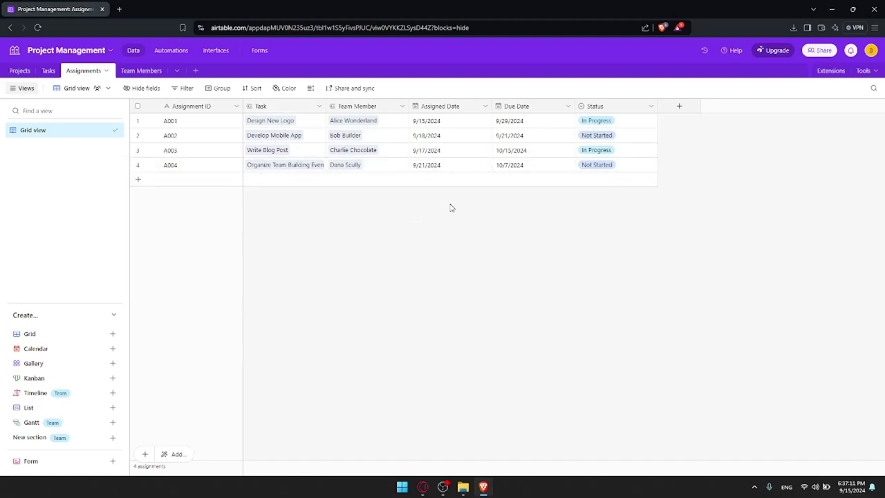
{"action": "left_click", "coordinate": [158, 53]}
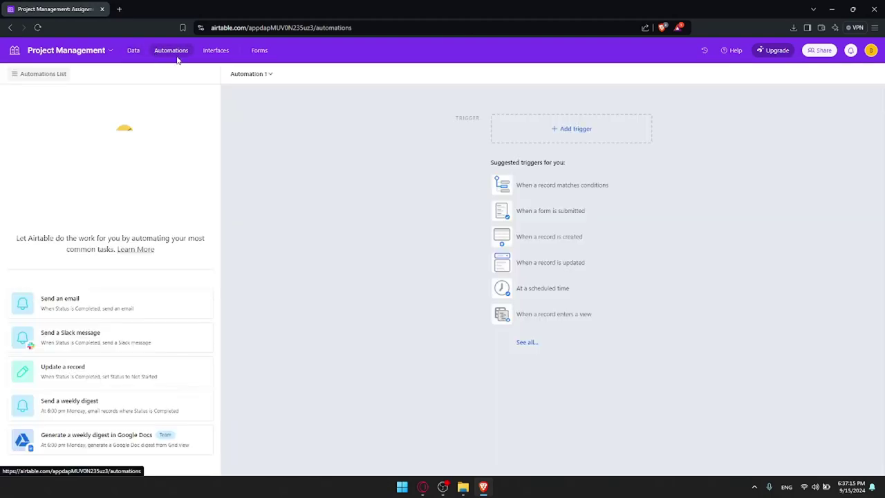
{"action": "left_click", "coordinate": [218, 52]}
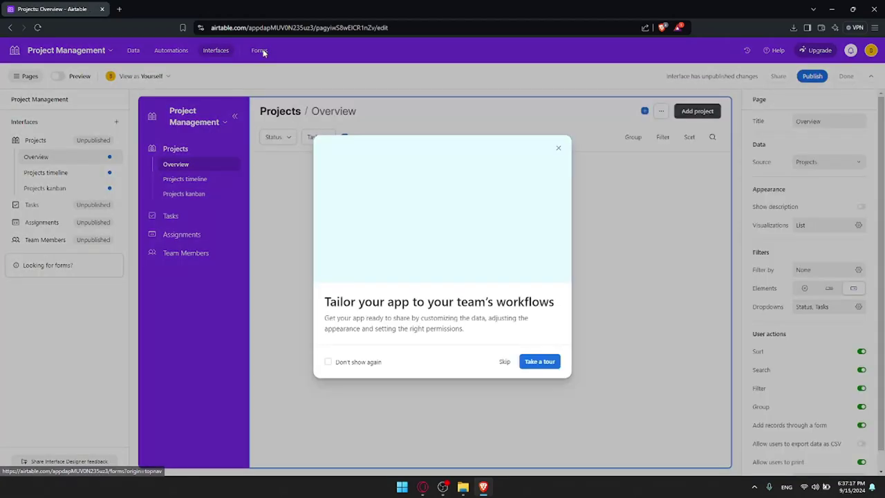
{"action": "left_click", "coordinate": [559, 148]}
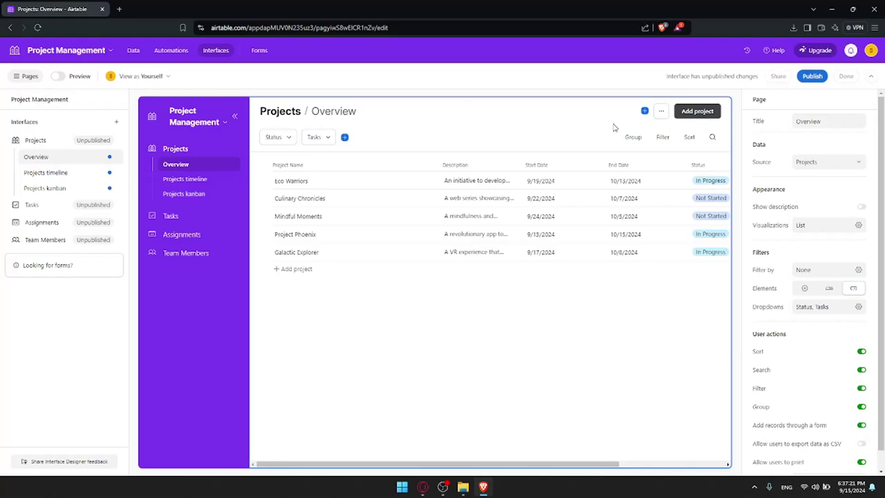
{"action": "left_click", "coordinate": [258, 51]}
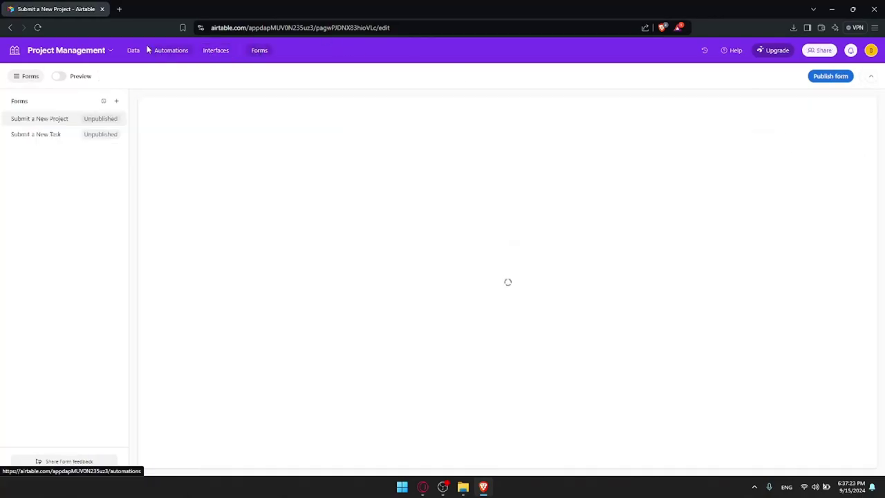
{"action": "left_click", "coordinate": [134, 51]}
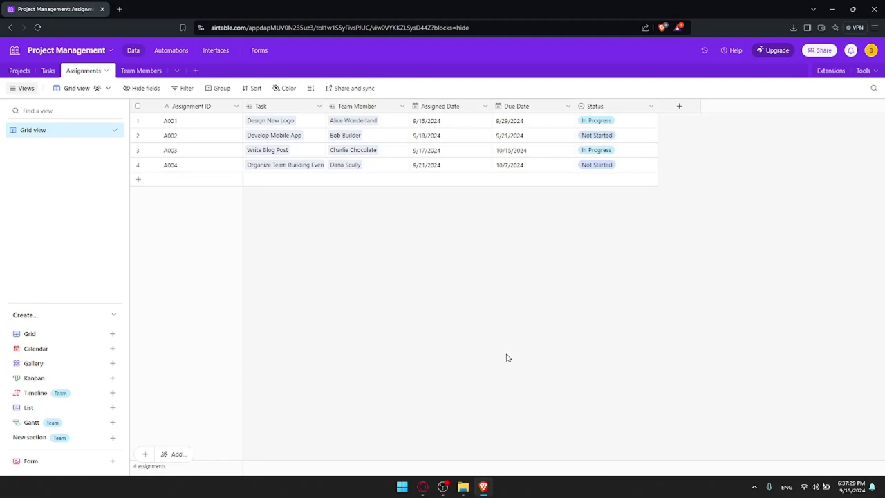
Add a new blank table from scratch to the base and confirm its name
{"action": "left_click", "coordinate": [196, 72]}
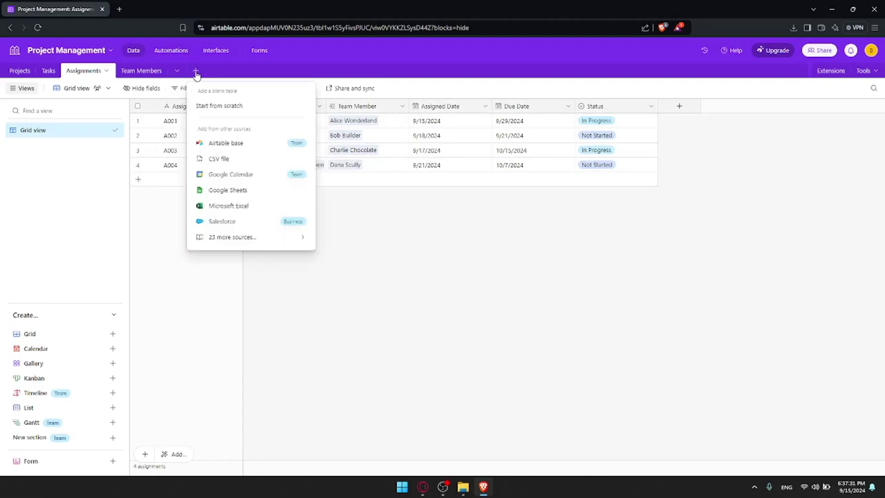
{"action": "left_click", "coordinate": [177, 71]}
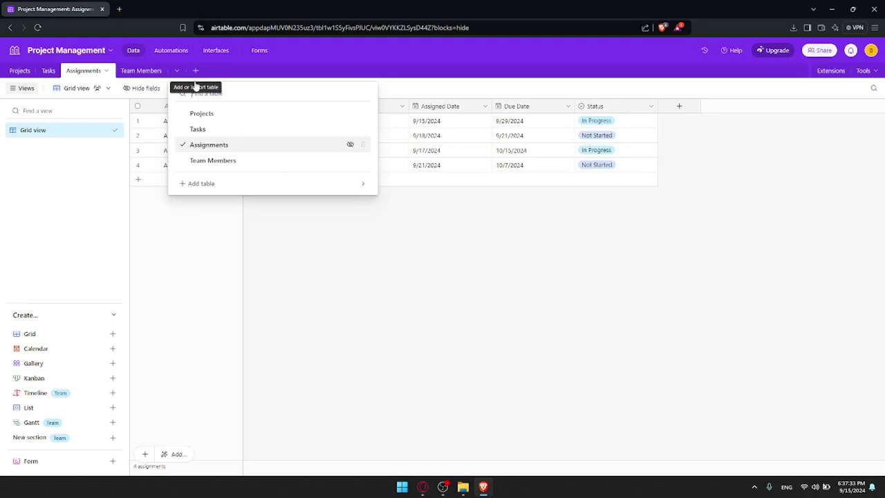
{"action": "mouse_move", "coordinate": [215, 186]}
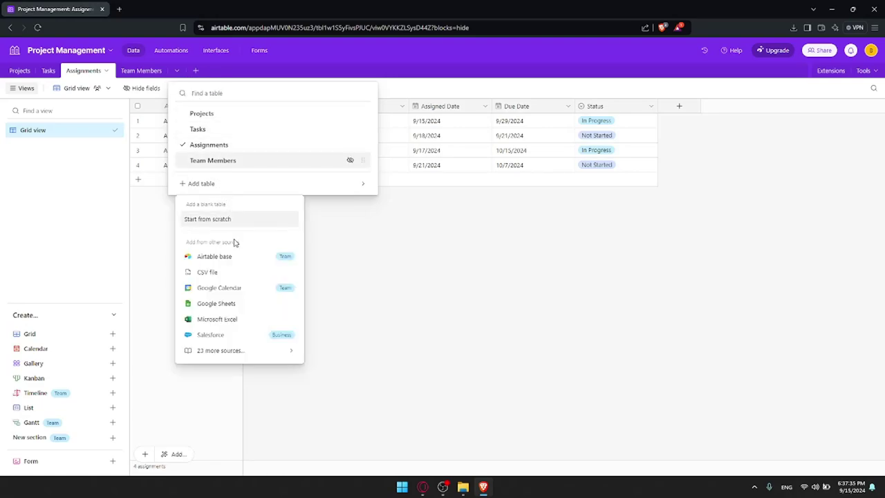
{"action": "left_click", "coordinate": [216, 220]}
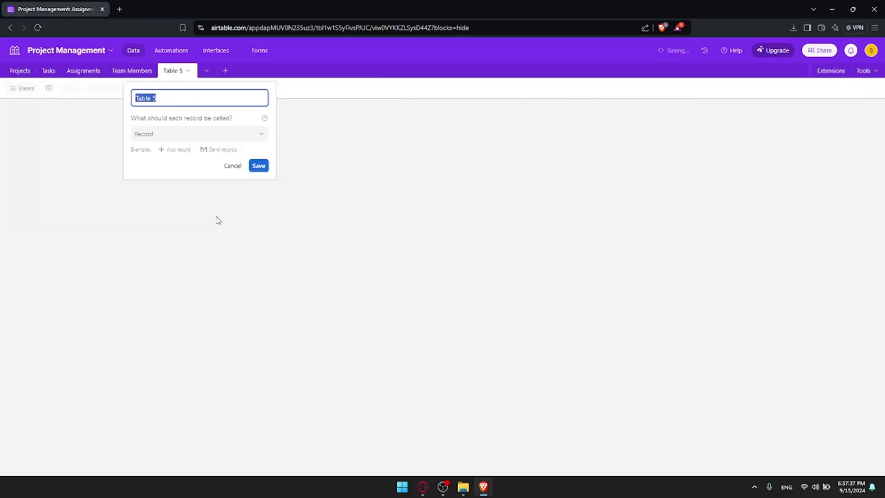
{"action": "type", "text": "C"}
{"action": "key", "text": "Return"}
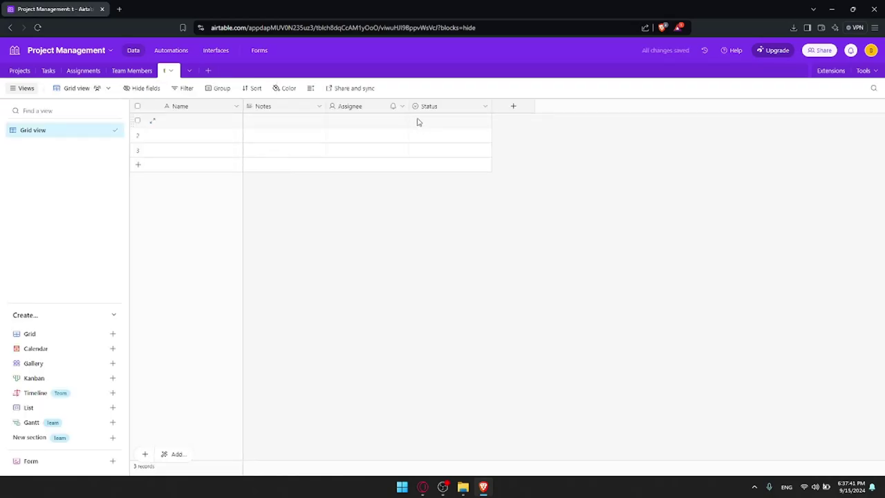
Delete the Status and Assignee fields from the new table
{"action": "right_click", "coordinate": [470, 107]}
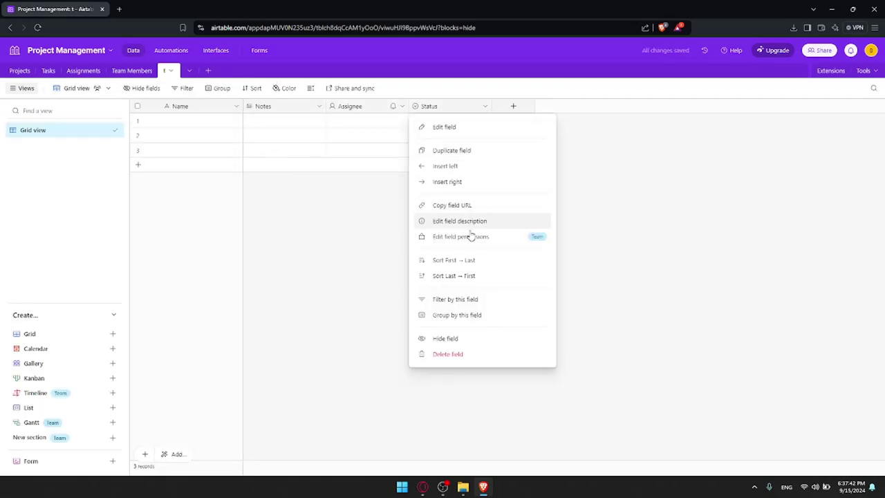
{"action": "left_click", "coordinate": [454, 357]}
{"action": "right_click", "coordinate": [392, 107]}
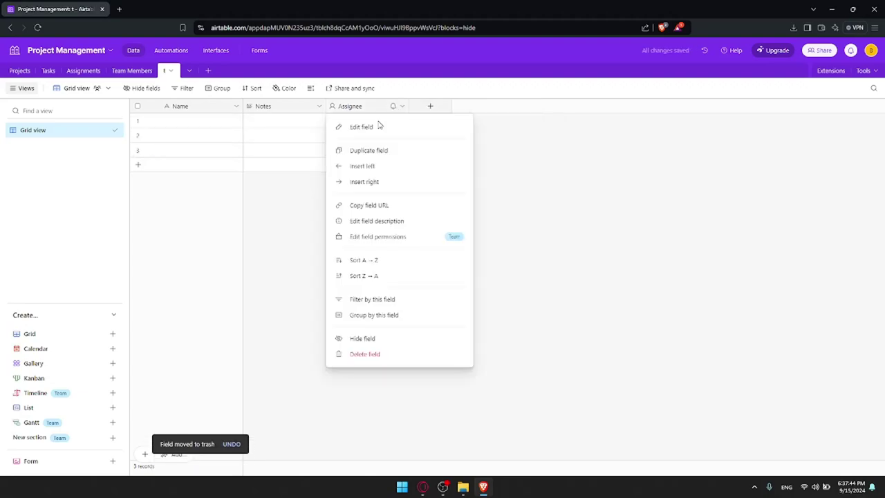
{"action": "left_click", "coordinate": [395, 355]}
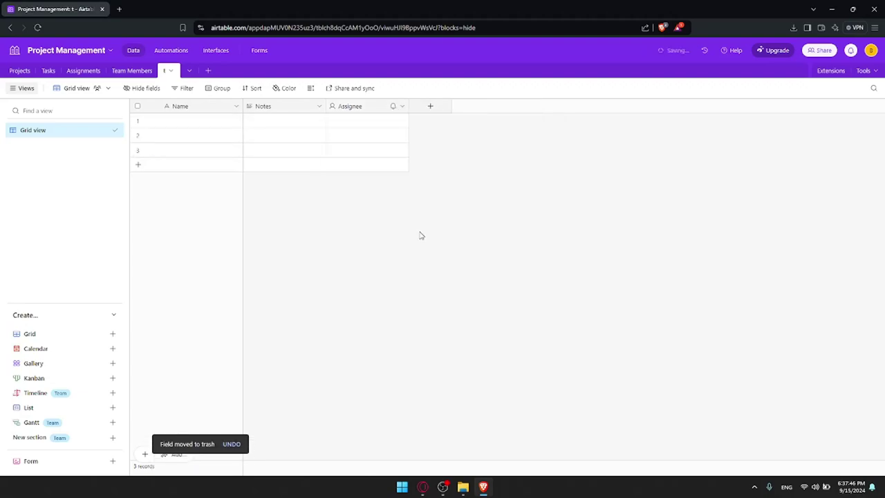
Delete the Notes field and name the first record 'gfj'
{"action": "right_click", "coordinate": [280, 107]}
{"action": "left_click", "coordinate": [301, 359]}
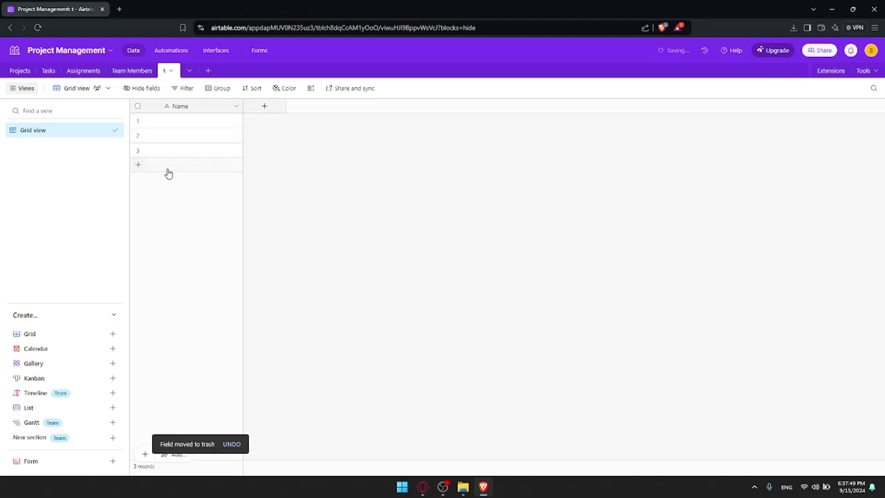
{"action": "left_click", "coordinate": [184, 124]}
{"action": "type", "text": "gfj"}
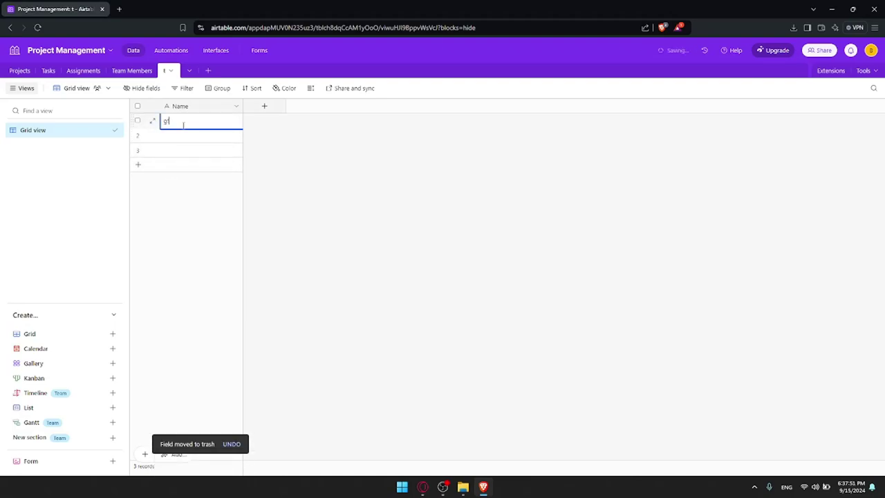
Name the second and third records 'fdg' and 'tygk'
{"action": "left_click", "coordinate": [183, 138]}
{"action": "type", "text": "fg"}
{"action": "left_click", "coordinate": [182, 153]}
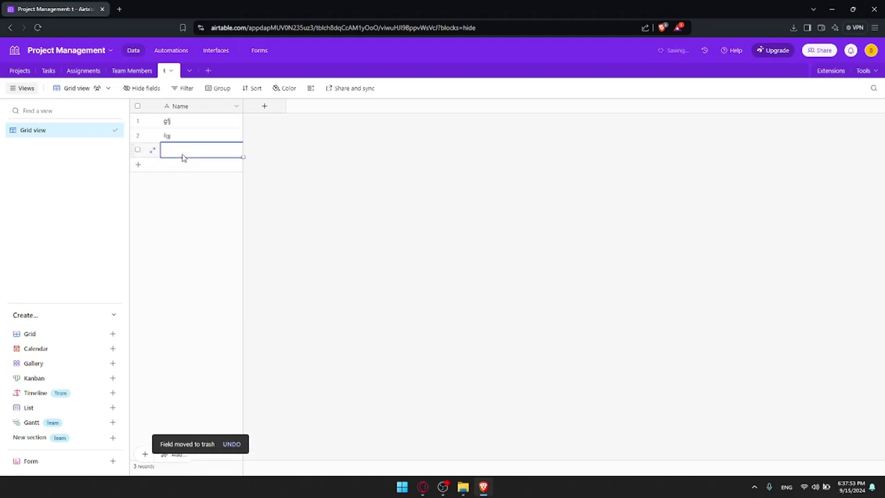
{"action": "left_click", "coordinate": [187, 172]}
{"action": "left_click", "coordinate": [183, 155]}
{"action": "type", "text": "tygk"}
{"action": "left_click", "coordinate": [272, 145]}
Add a new link-to-another-record field pointing to Projects, named 'linked'
{"action": "left_click", "coordinate": [263, 106]}
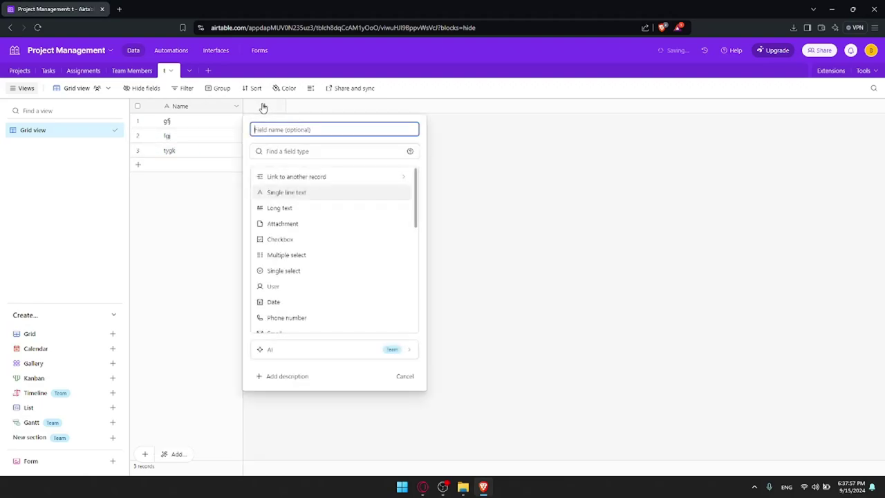
{"action": "left_click", "coordinate": [325, 178]}
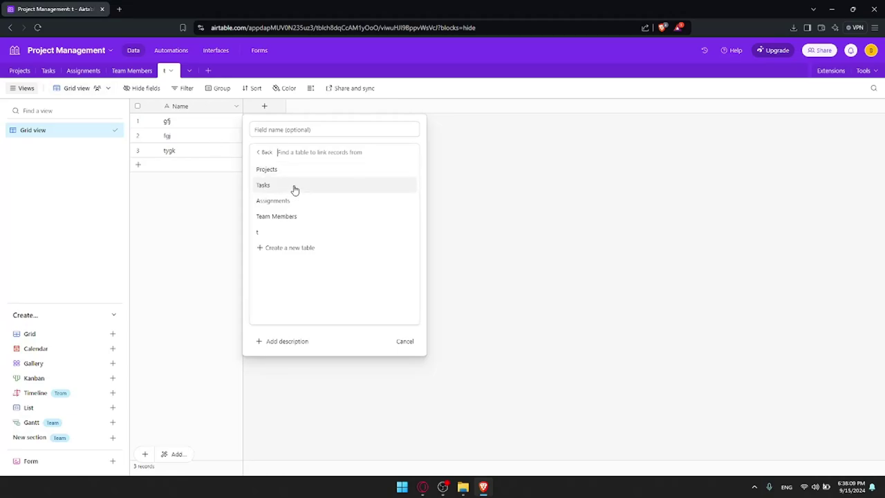
{"action": "left_click", "coordinate": [288, 171]}
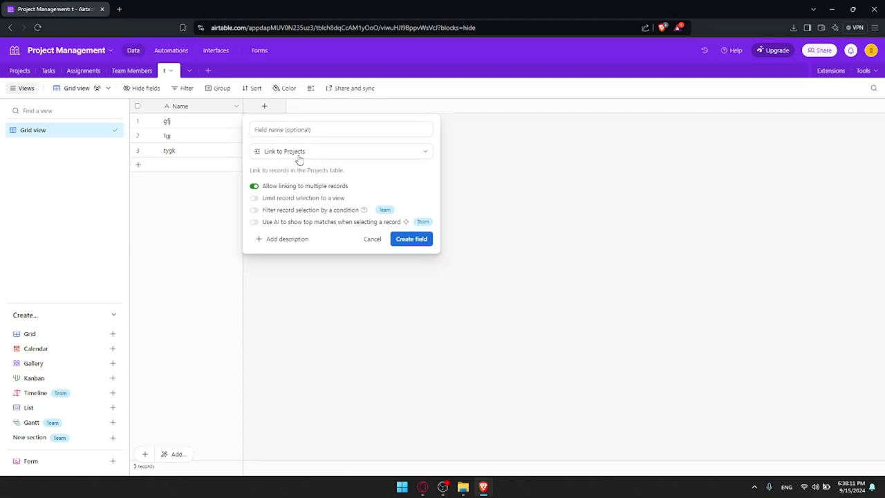
{"action": "left_click", "coordinate": [300, 153]}
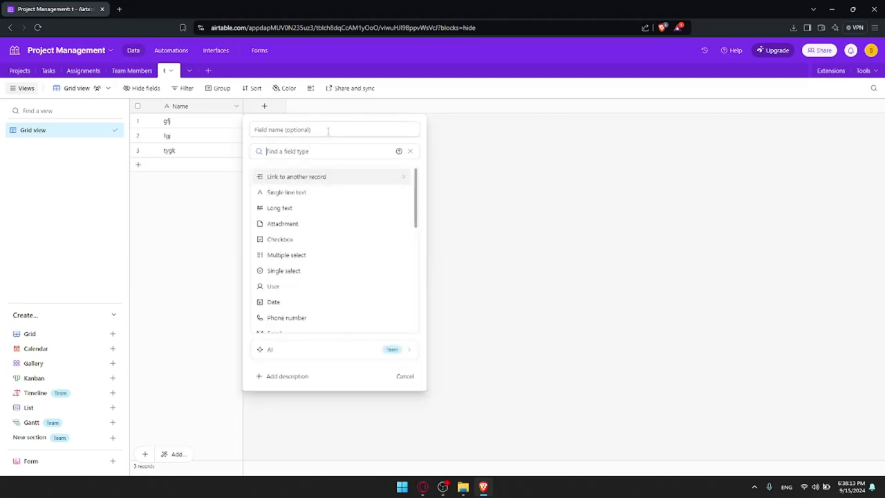
{"action": "left_click", "coordinate": [313, 177]}
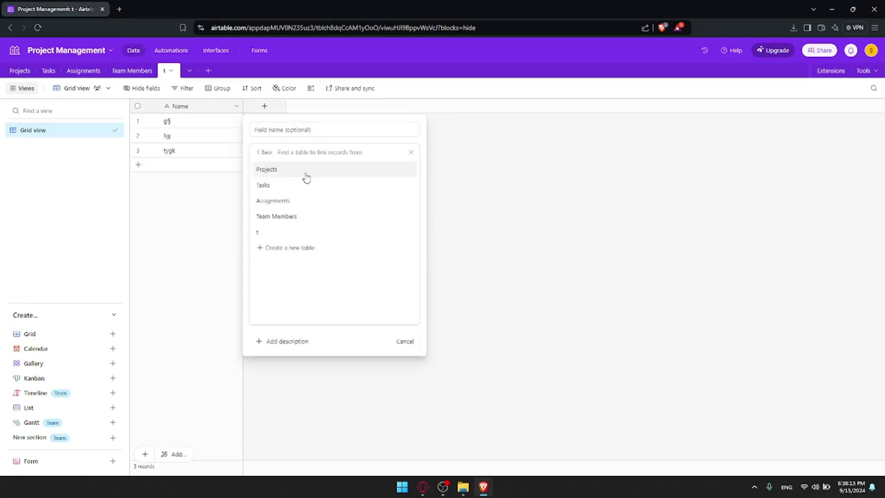
{"action": "left_click", "coordinate": [305, 173]}
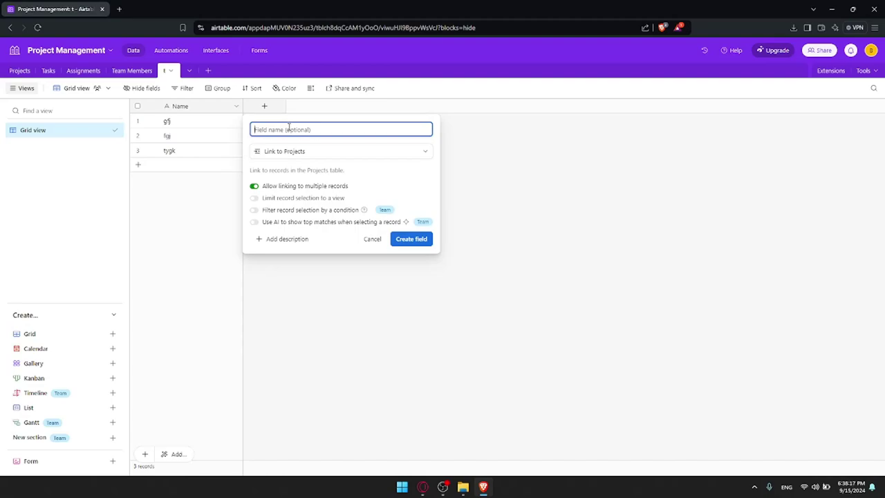
{"action": "type", "text": "linked"}
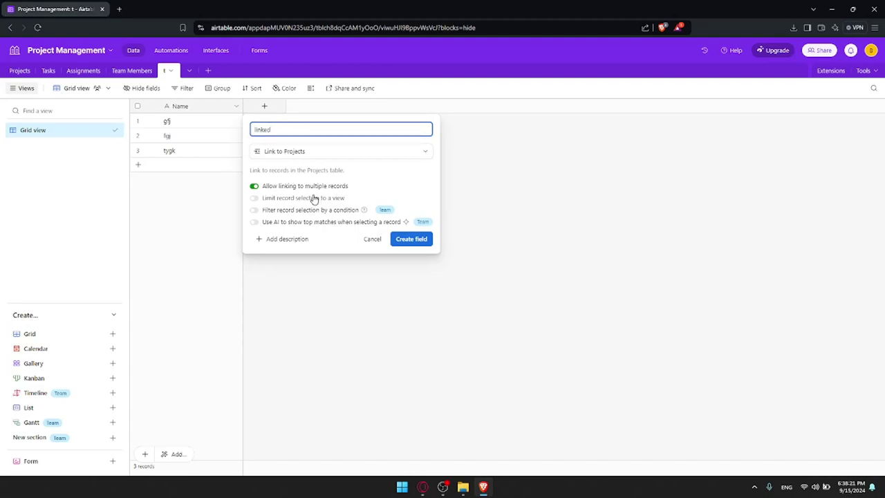
{"action": "left_click", "coordinate": [314, 191]}
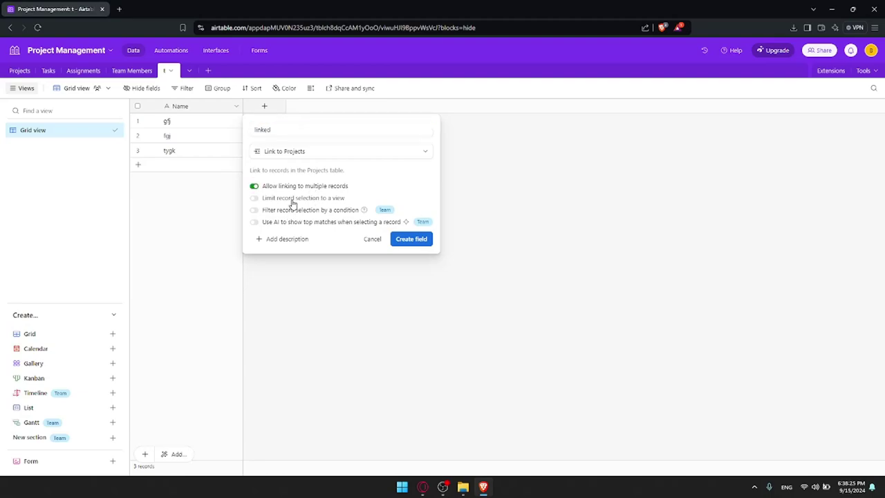
Leave view and condition restrictions off, then create the linked field without lookup fields
{"action": "left_click", "coordinate": [292, 199]}
{"action": "left_click", "coordinate": [292, 200]}
{"action": "left_click", "coordinate": [292, 199]}
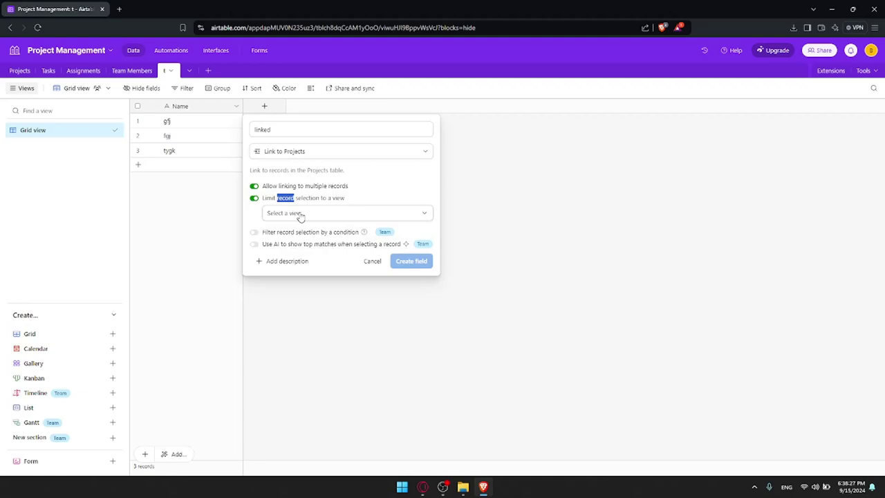
{"action": "left_click", "coordinate": [301, 214]}
{"action": "left_click", "coordinate": [293, 199]}
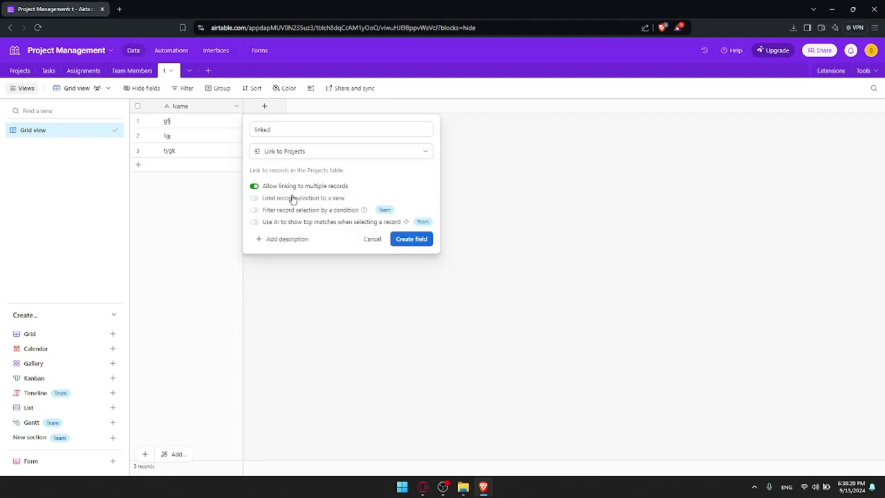
{"action": "left_click", "coordinate": [385, 210]}
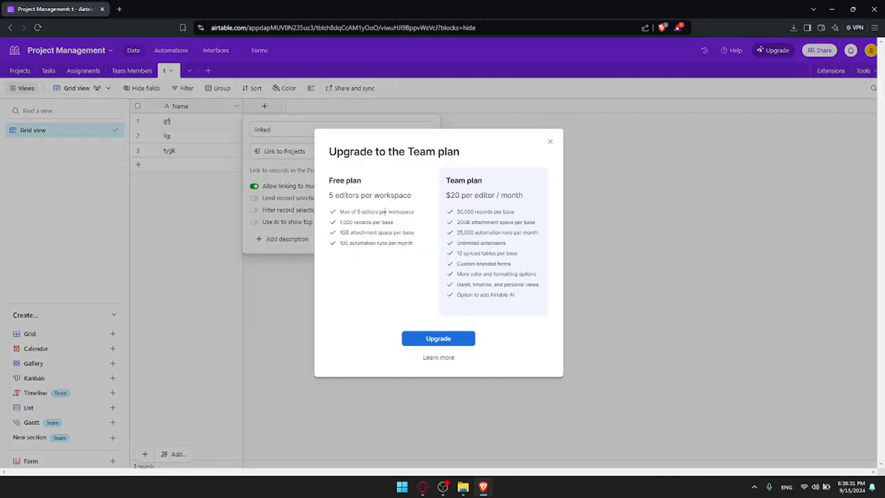
{"action": "left_click", "coordinate": [549, 142]}
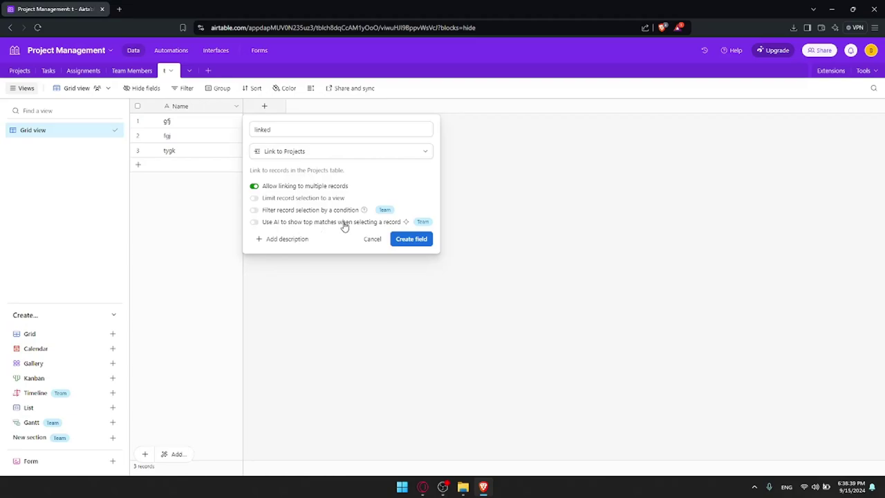
{"action": "left_click", "coordinate": [412, 238]}
{"action": "left_click", "coordinate": [272, 233]}
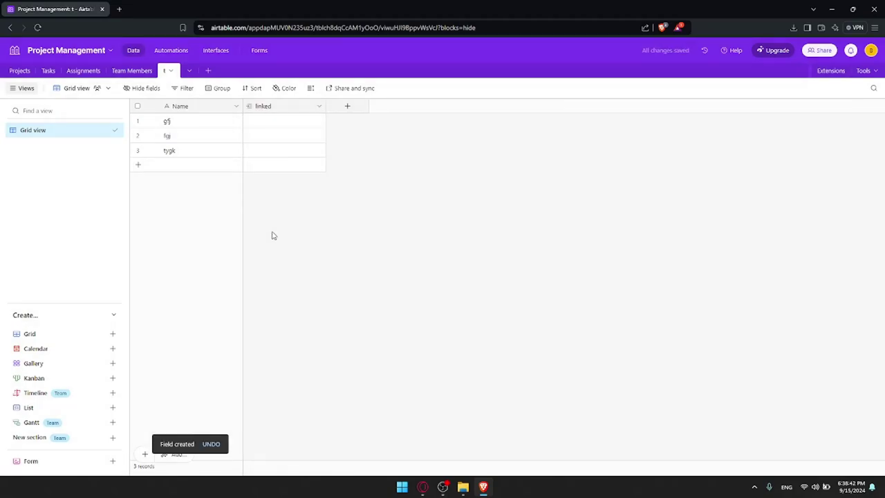
Link the first record to Project Phoenix
{"action": "left_click", "coordinate": [283, 113]}
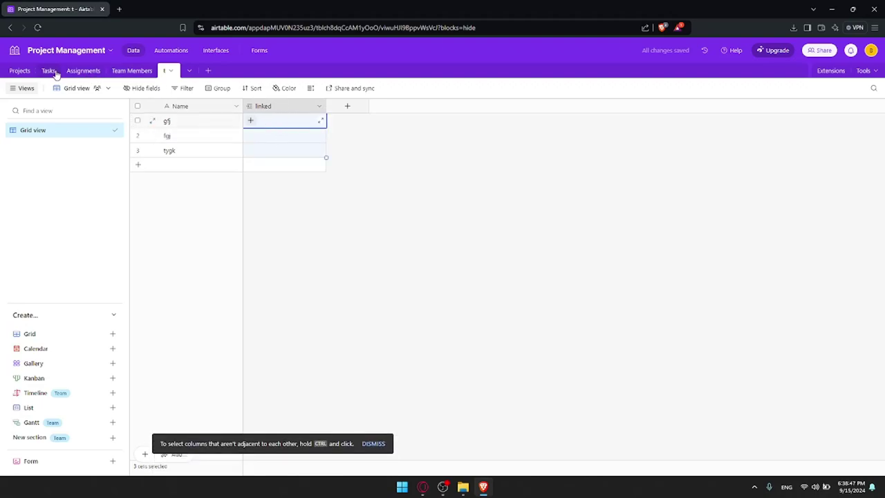
{"action": "left_click", "coordinate": [254, 121]}
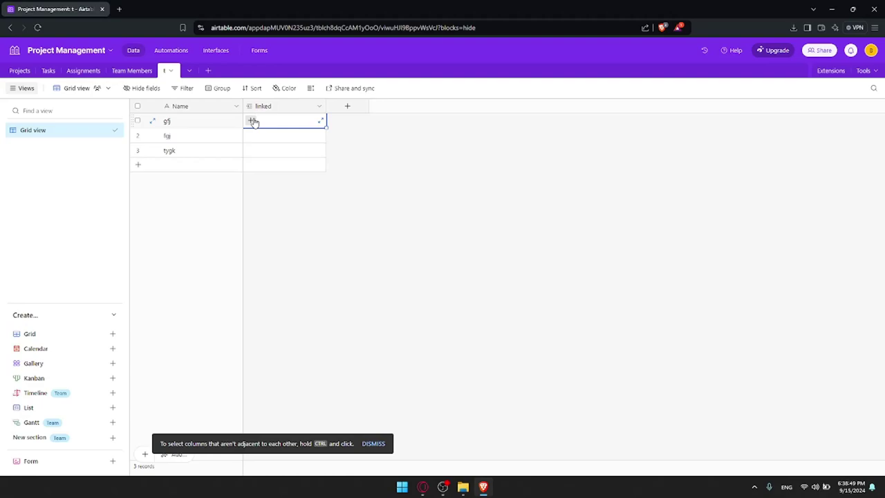
{"action": "left_click", "coordinate": [253, 121]}
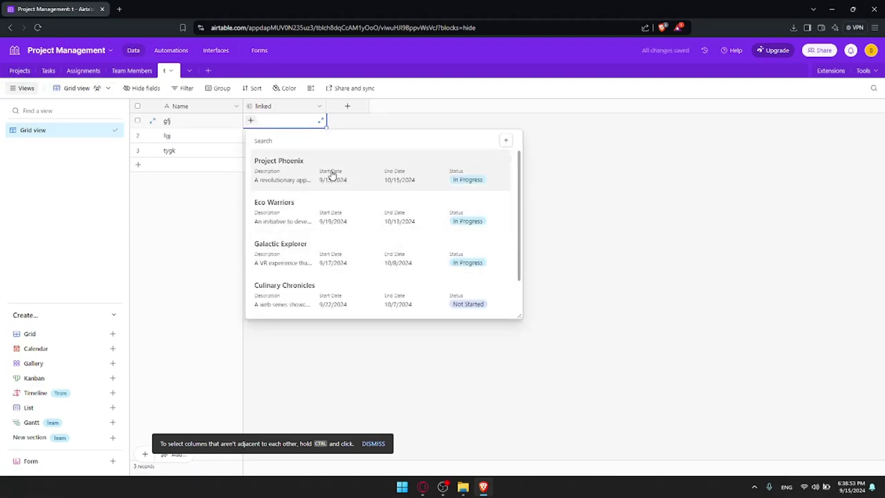
{"action": "left_click", "coordinate": [331, 173]}
{"action": "left_click", "coordinate": [446, 230]}
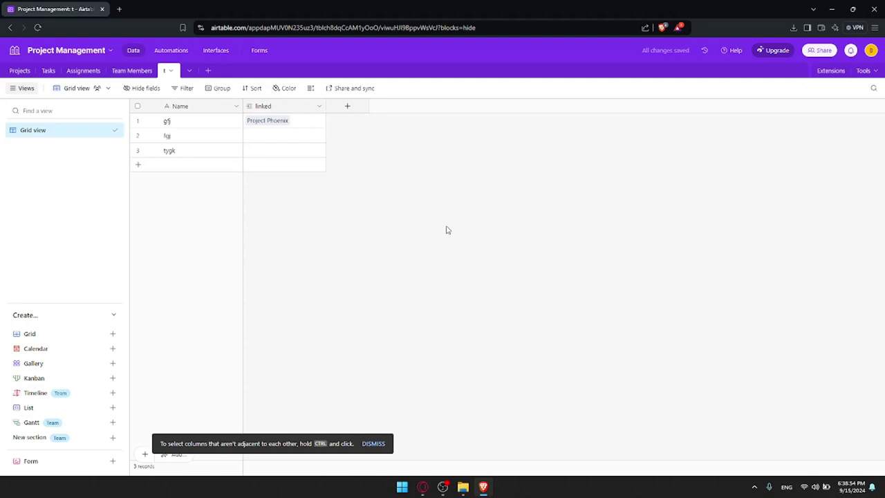
{"action": "left_click", "coordinate": [274, 123]}
{"action": "left_click", "coordinate": [273, 122]}
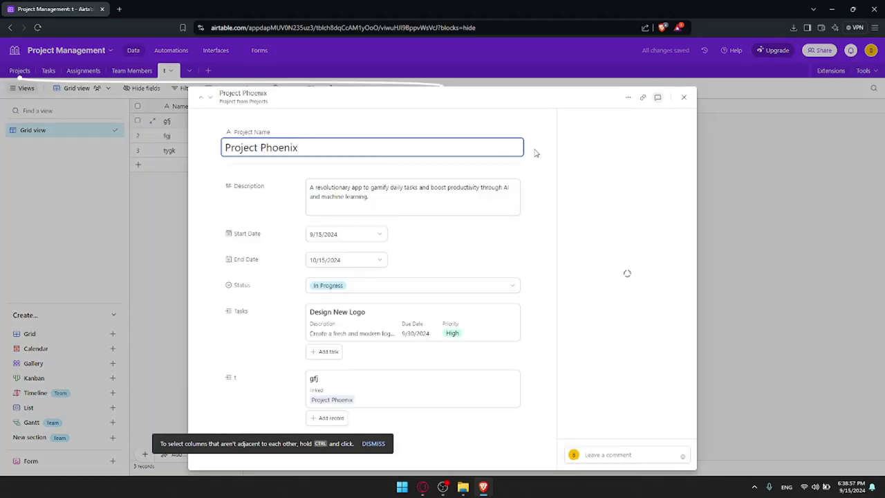
{"action": "left_click", "coordinate": [684, 97]}
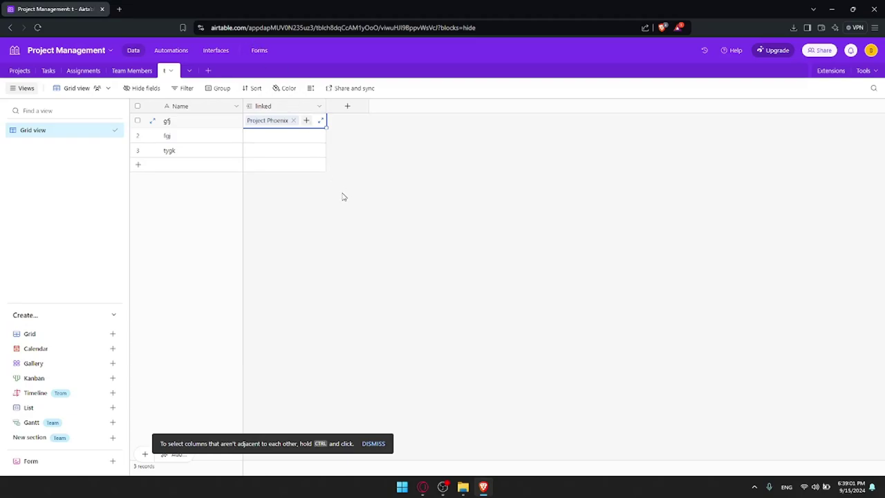
{"action": "type", "text": "--"}
{"action": "key", "text": "BackSpace"}
{"action": "key", "text": "BackSpace"}
{"action": "key", "text": "Escape"}
Link the second record to Eco Warriors and the third to Galactic Explorer, then view Projects
{"action": "left_click", "coordinate": [263, 135]}
{"action": "left_click", "coordinate": [250, 136]}
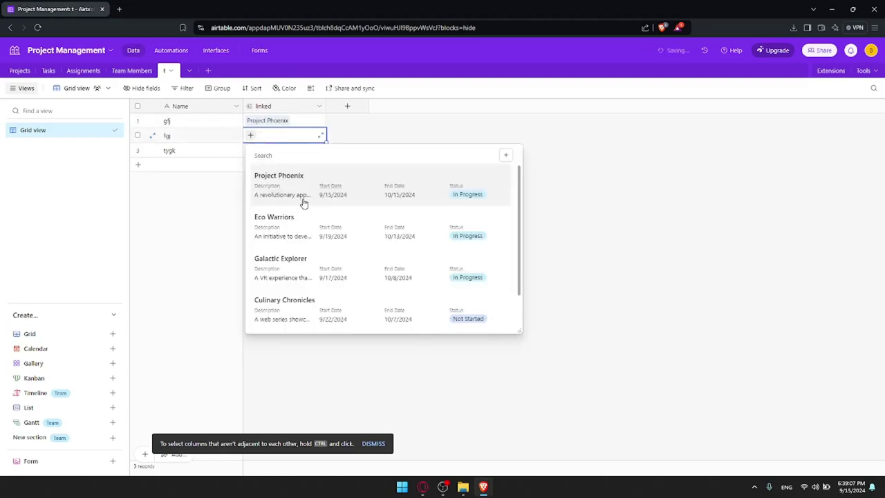
{"action": "left_click", "coordinate": [294, 223]}
{"action": "left_click", "coordinate": [262, 152]}
{"action": "left_click", "coordinate": [251, 152]}
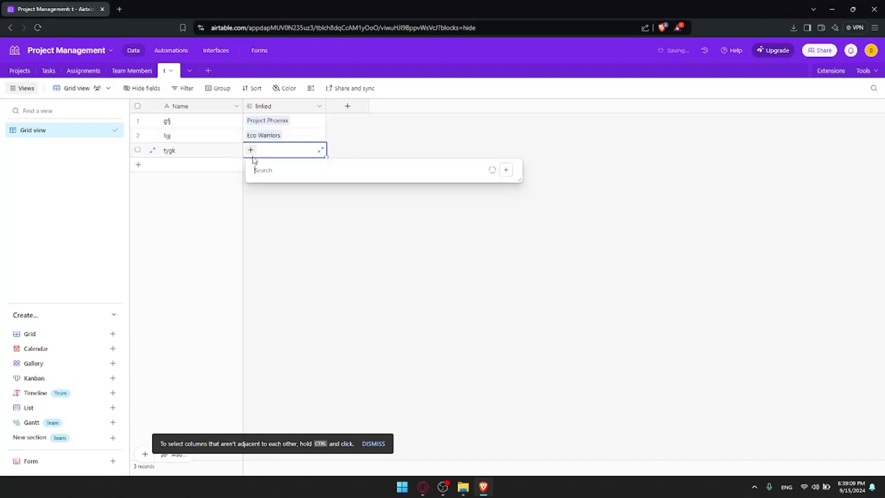
{"action": "left_click", "coordinate": [286, 271]}
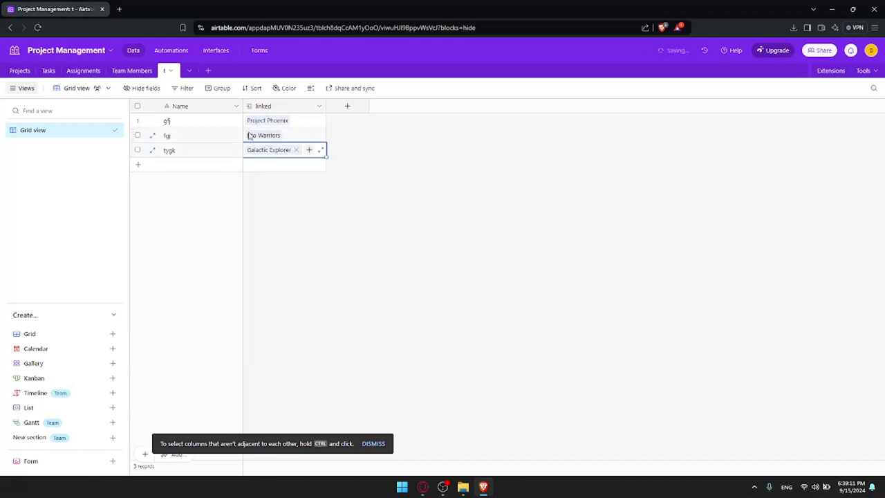
{"action": "left_click", "coordinate": [17, 72]}
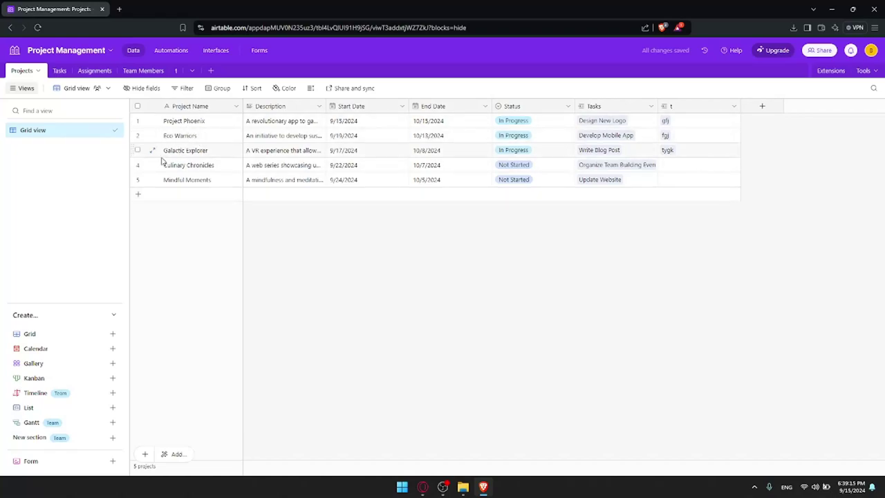
Return to table t, whose linked column shows the three projects
{"action": "left_click", "coordinate": [174, 71]}
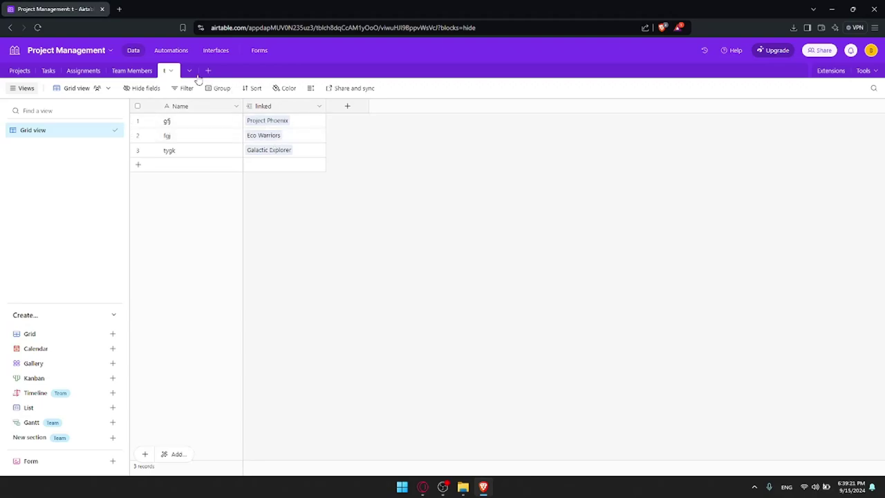
Delete table t and confirm the deletion
{"action": "left_click", "coordinate": [171, 71]}
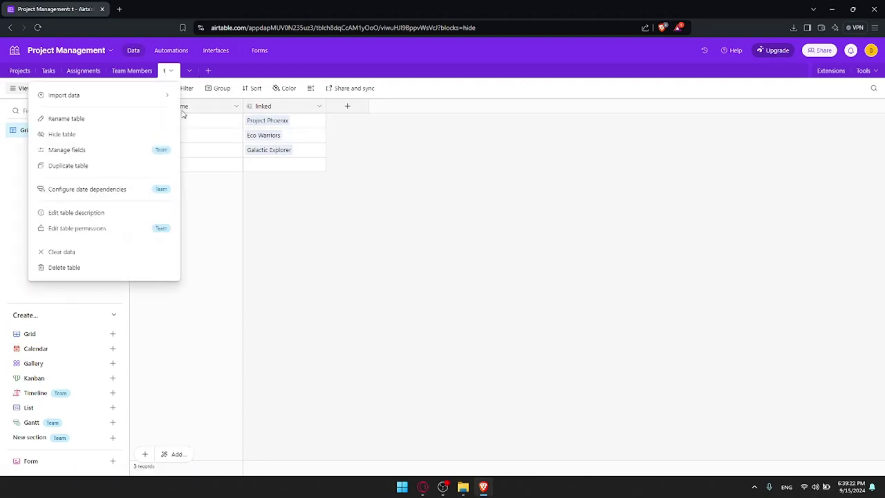
{"action": "left_click", "coordinate": [102, 269]}
{"action": "left_click", "coordinate": [243, 140]}
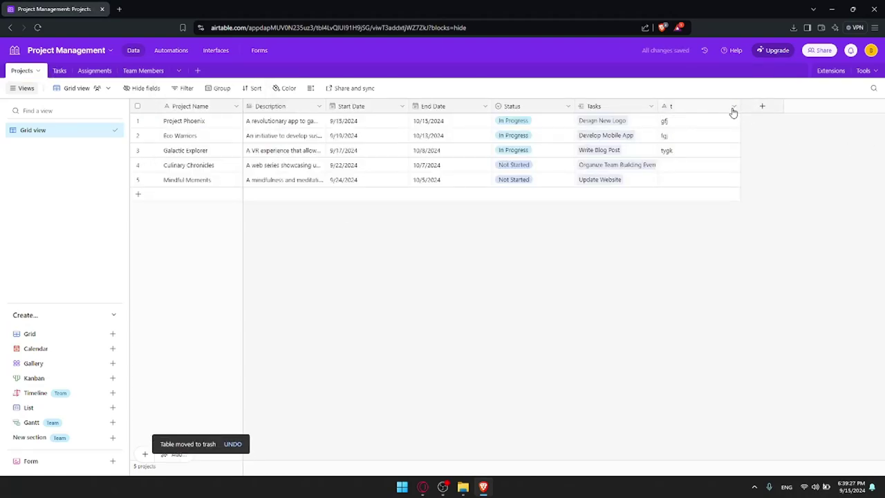
Start a new Projects-linked field on the Projects table, then cancel it
{"action": "left_click", "coordinate": [761, 106]}
{"action": "left_click", "coordinate": [729, 178]}
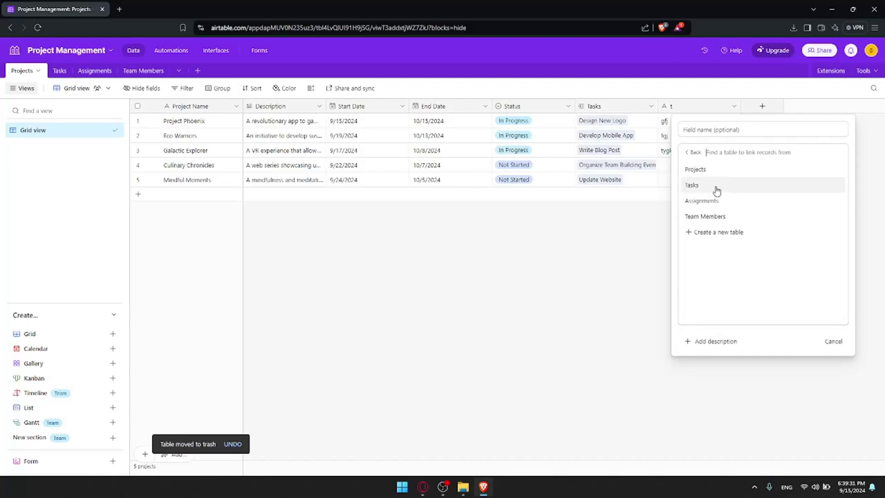
{"action": "left_click", "coordinate": [700, 170]}
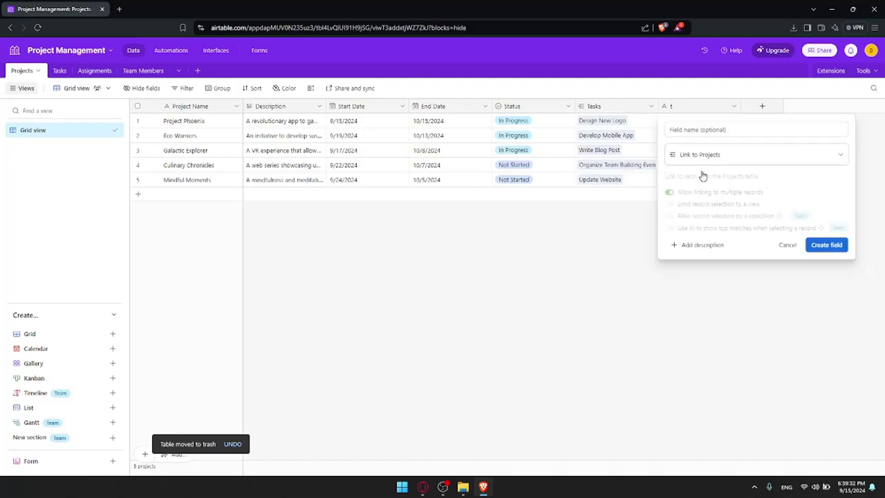
{"action": "left_click", "coordinate": [776, 239]}
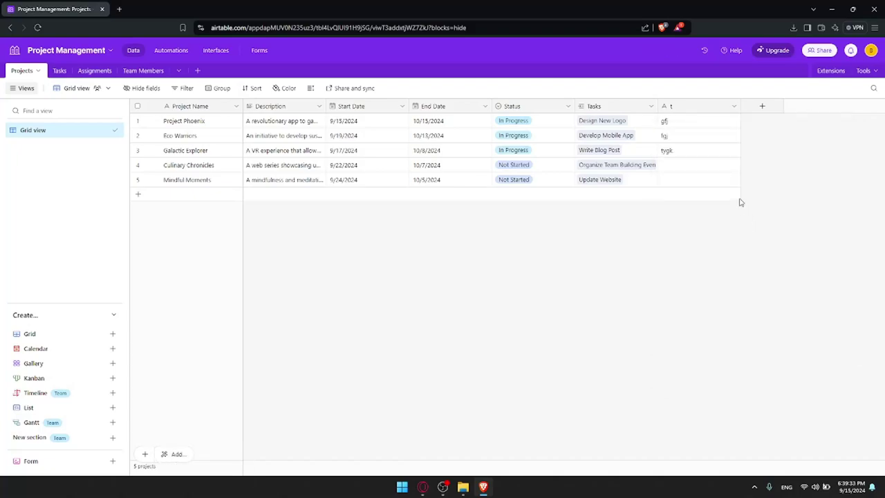
Close the Airtable browser tab and minimize Brave to show the desktop
{"action": "left_click", "coordinate": [119, 9]}
{"action": "left_click", "coordinate": [82, 9]}
{"action": "left_click", "coordinate": [102, 9]}
{"action": "left_click", "coordinate": [832, 8]}
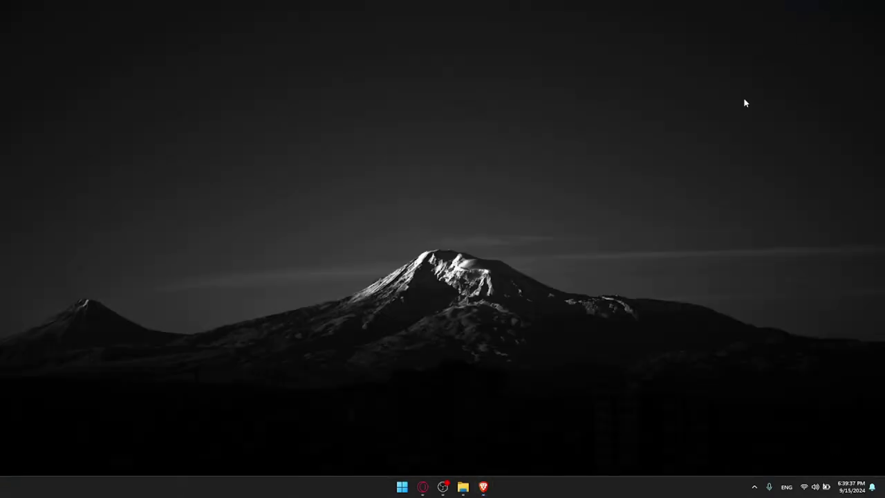